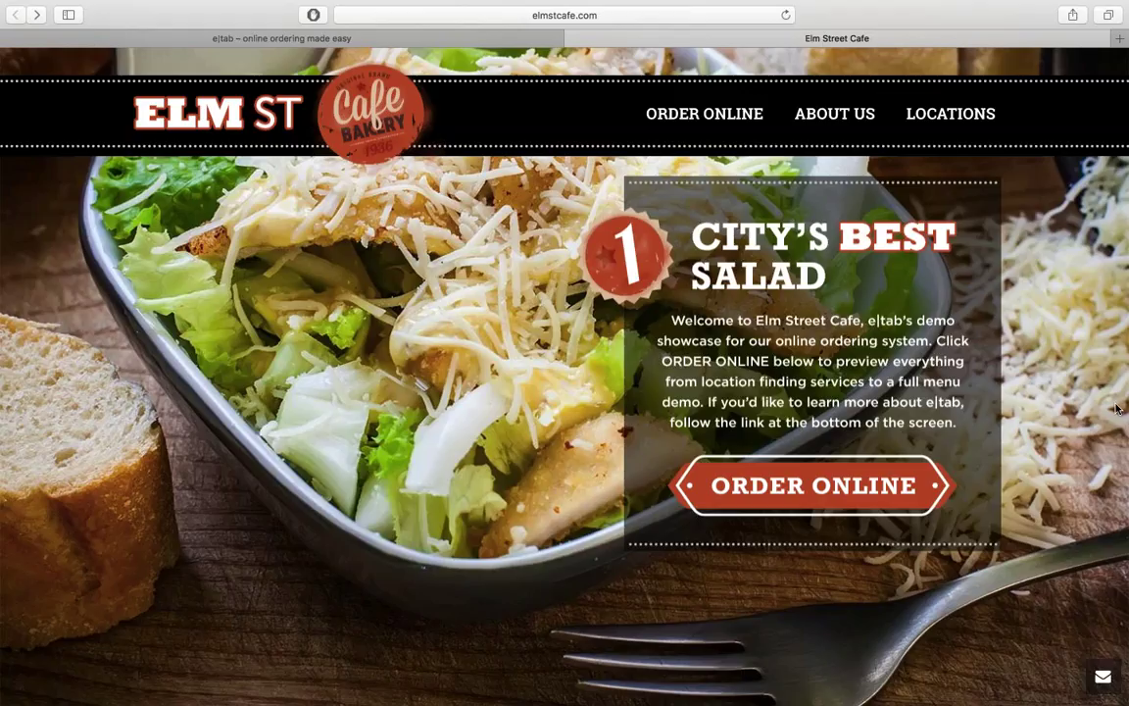
# Step: Open the Saint Louis location's online ordering page from the Locations menu
pyautogui.moveTo(949, 114)
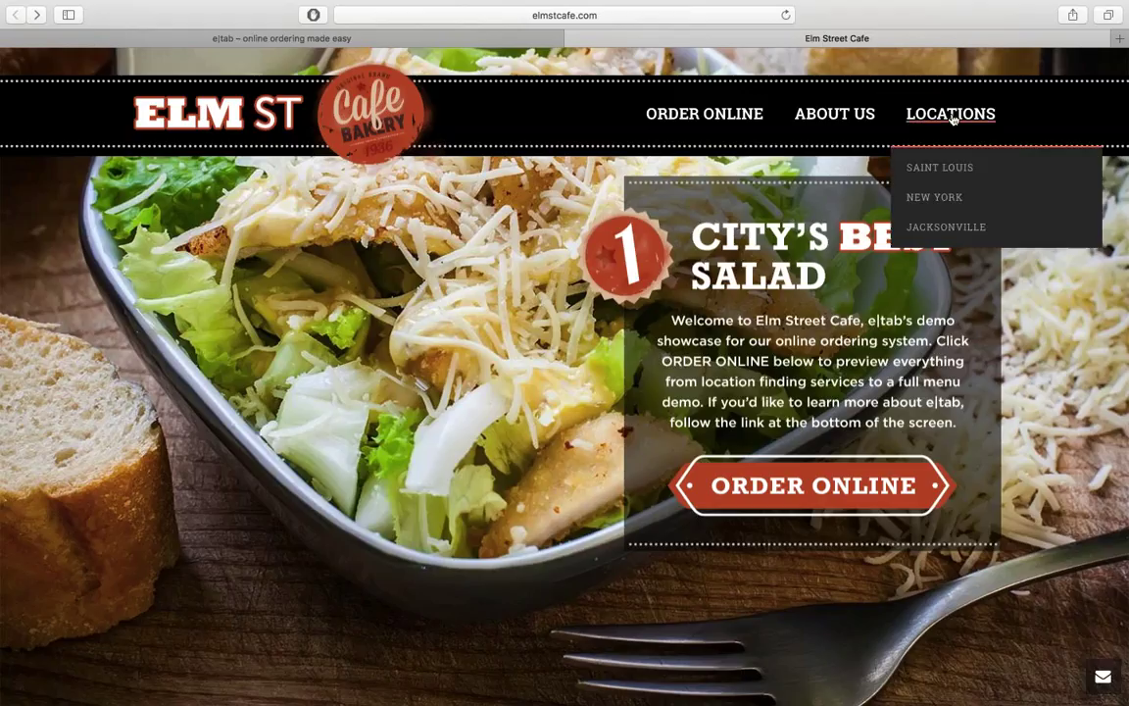
pyautogui.click(941, 169)
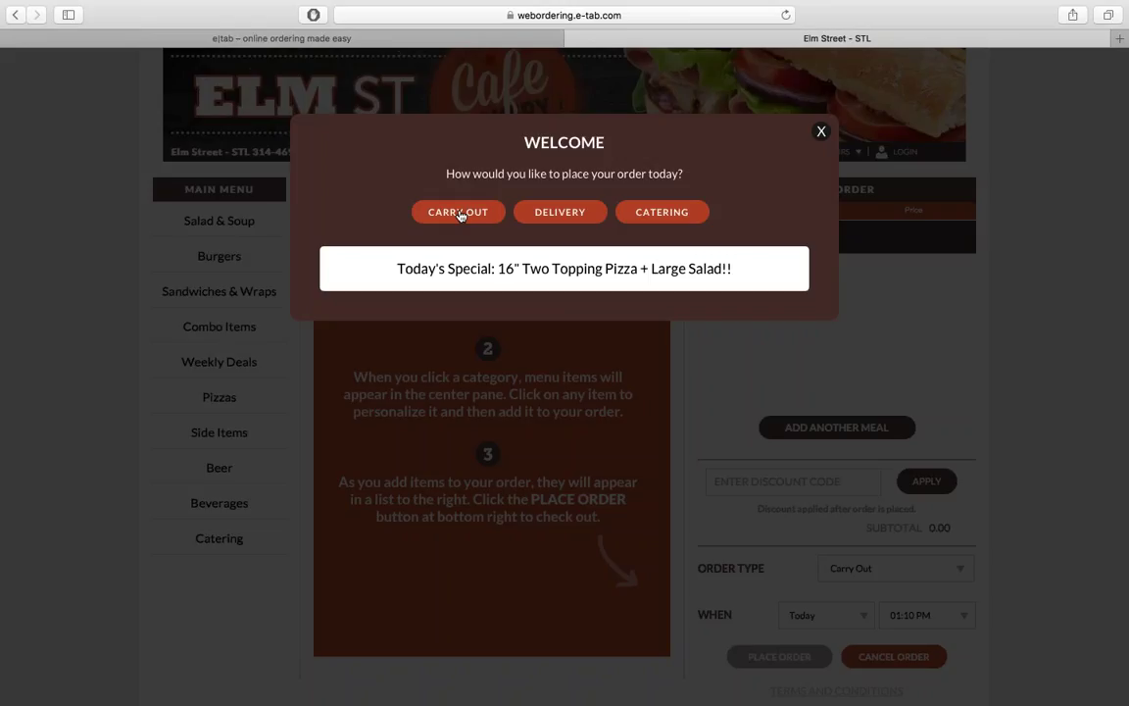
# Step: Choose Carry Out as the order type and bring up the login prompt
pyautogui.click(459, 211)
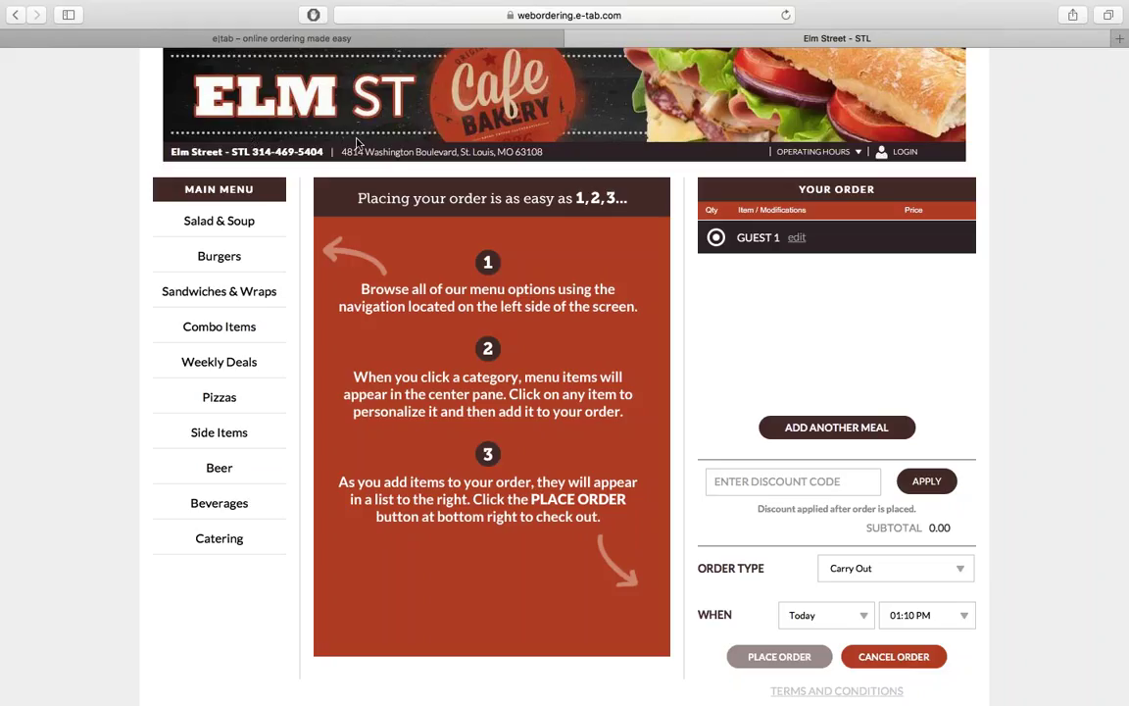
pyautogui.click(814, 151)
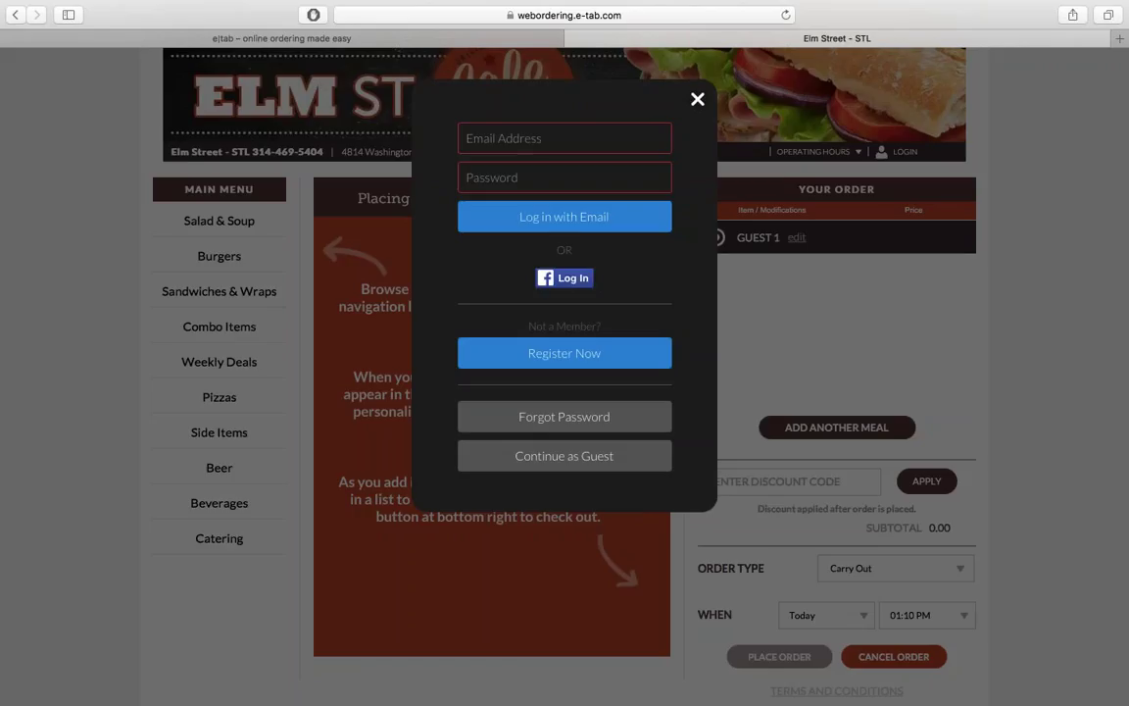
# Step: Dismiss the login dialog to show the menu and the empty Guest 1 order
pyautogui.click(696, 100)
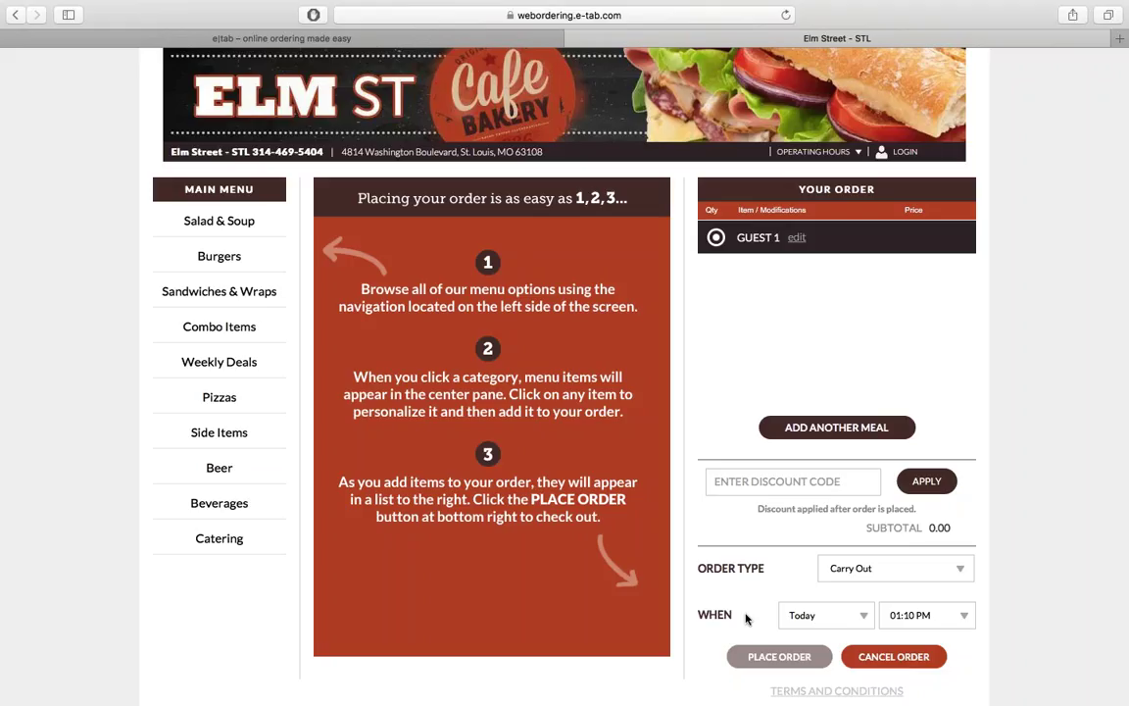
# Step: Set the pickup date to 1/14/2017 and the pickup time to 12:30 PM
pyautogui.click(826, 615)
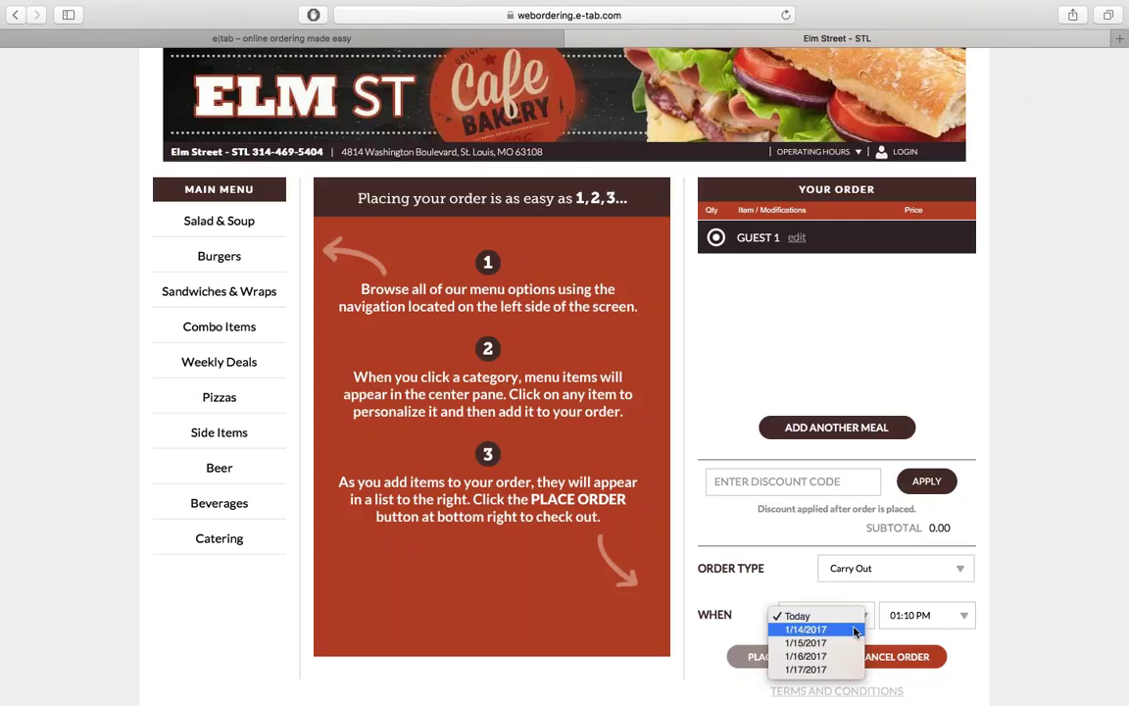
pyautogui.click(854, 630)
pyautogui.click(926, 615)
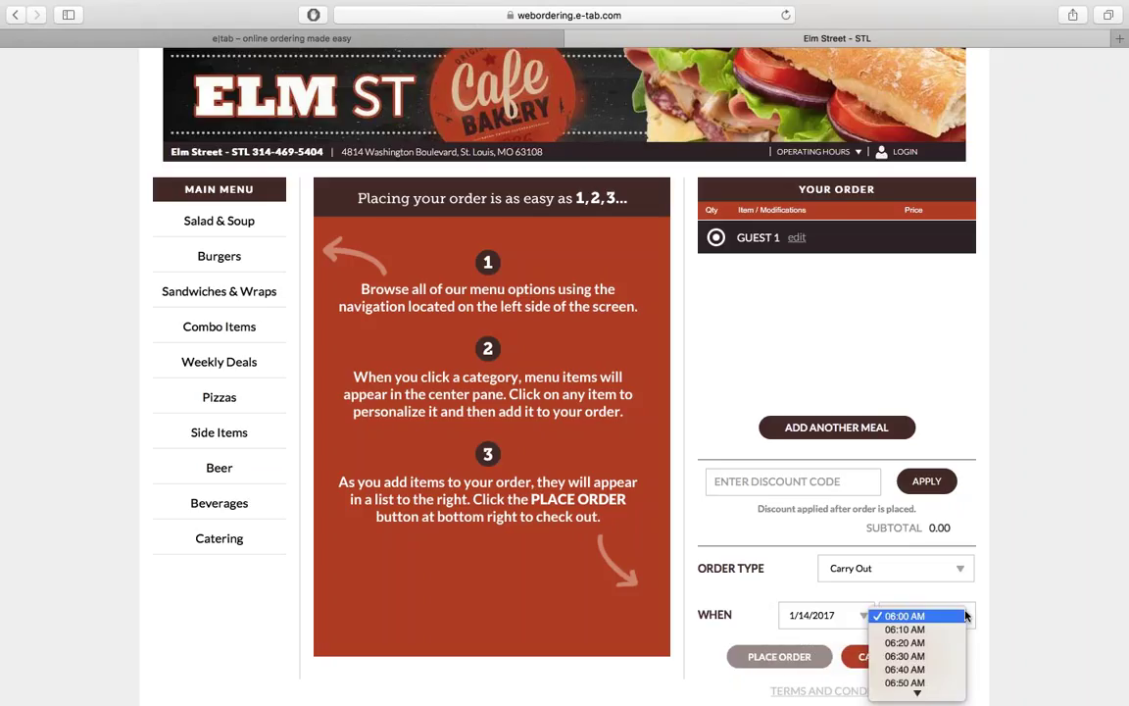
pyautogui.scroll(-10, 938, 630)
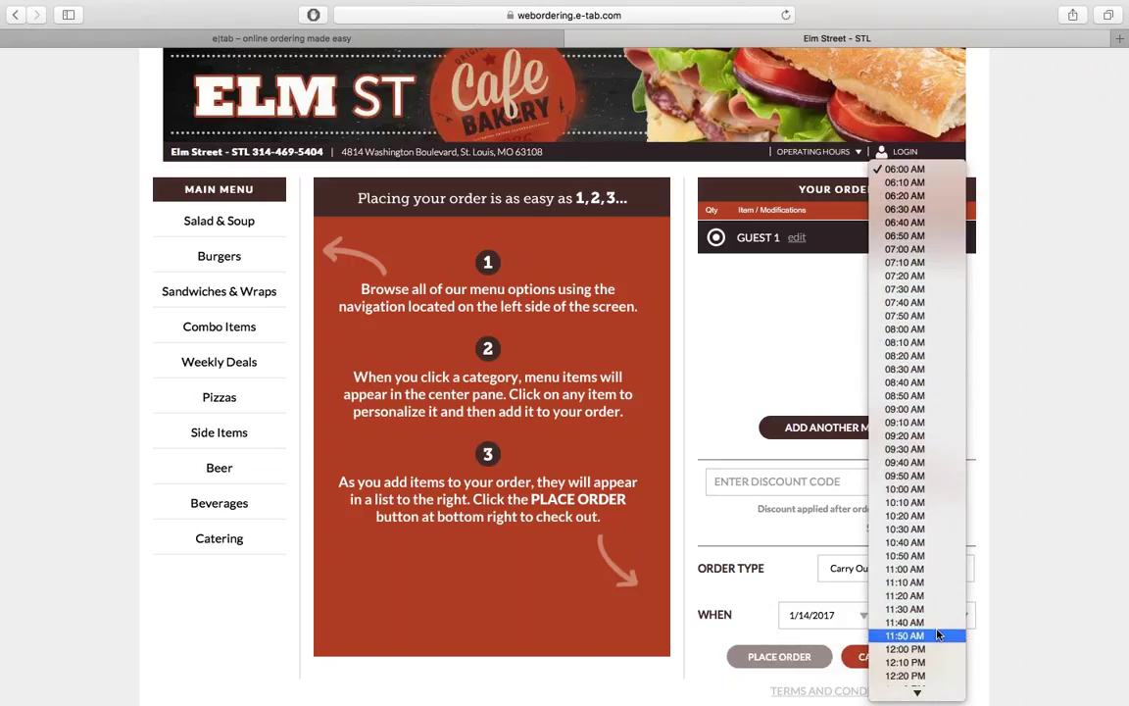
pyautogui.scroll(-1, 938, 633)
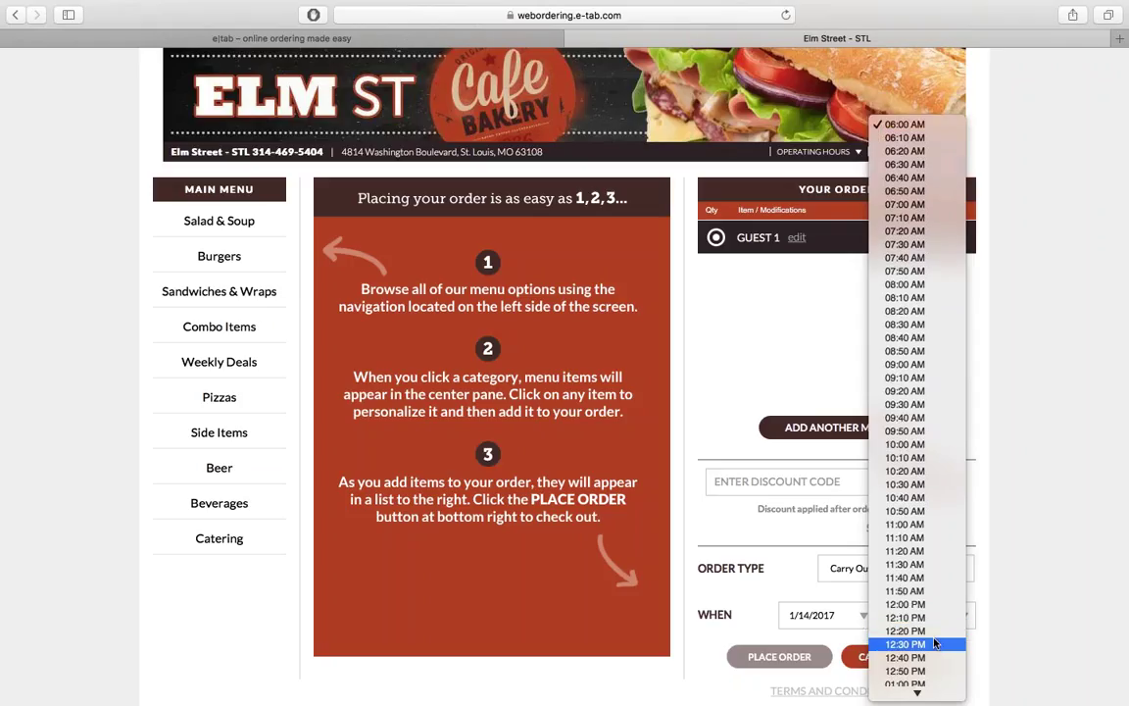
pyautogui.click(933, 644)
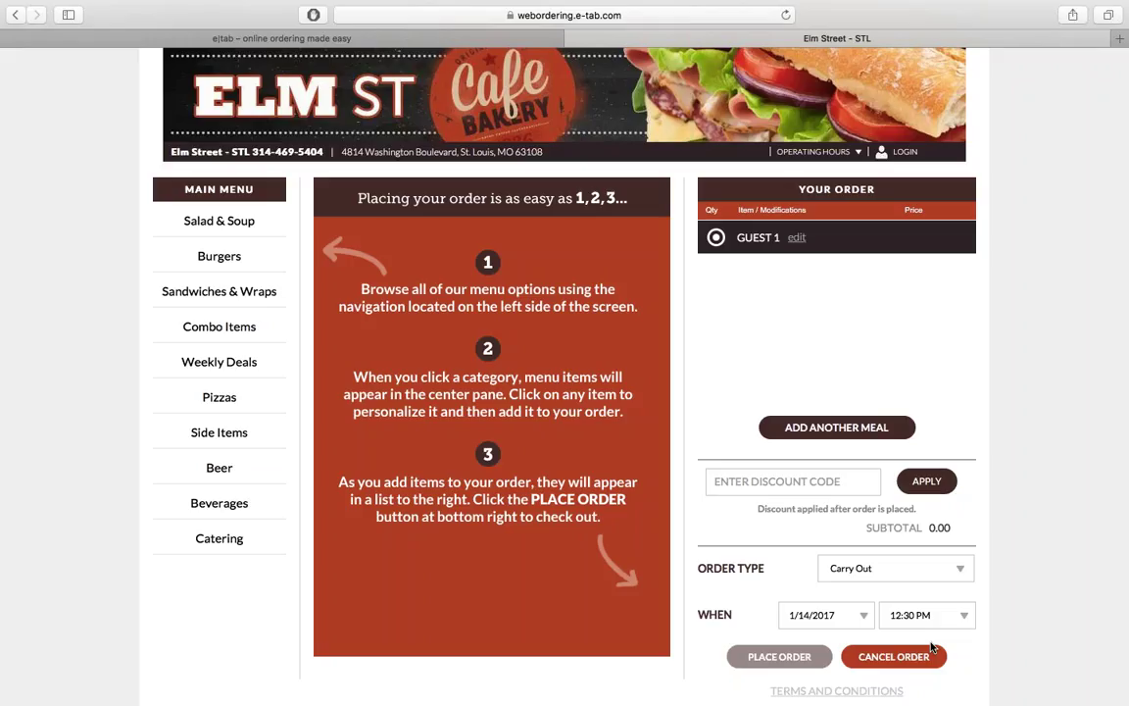
# Step: Browse Salad & Soup, Pizzas, Combo Items and Weekly Deals, then open the $12.50 Smokehouse Burger
pyautogui.click(218, 222)
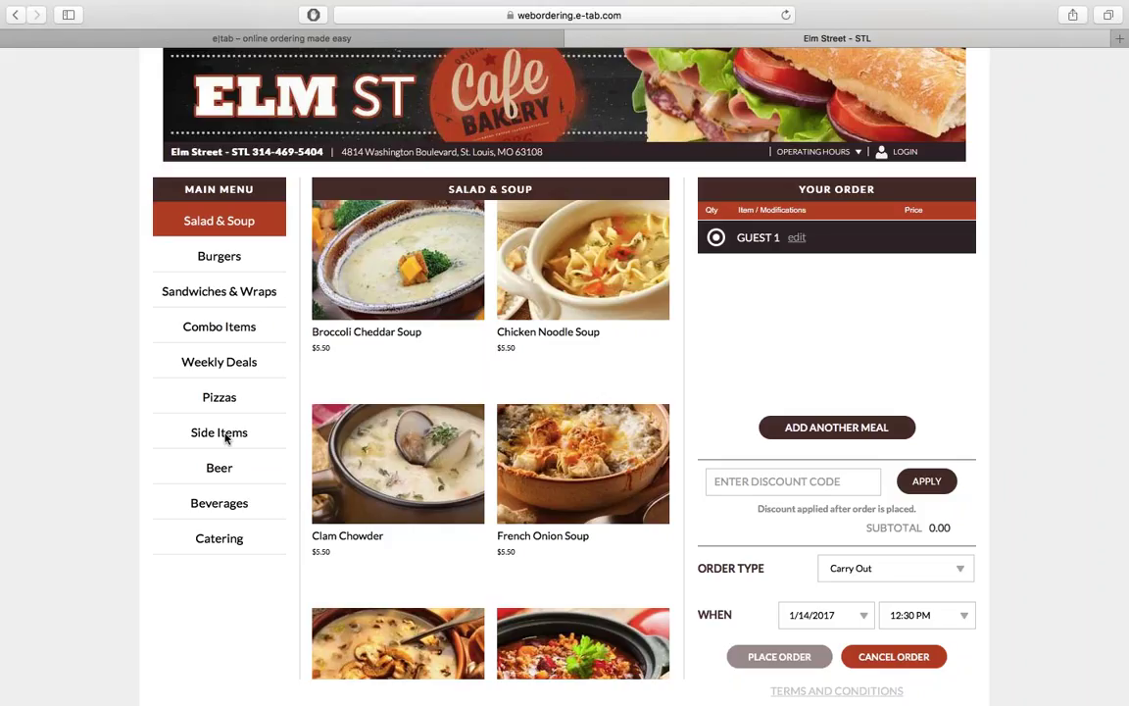
pyautogui.click(225, 398)
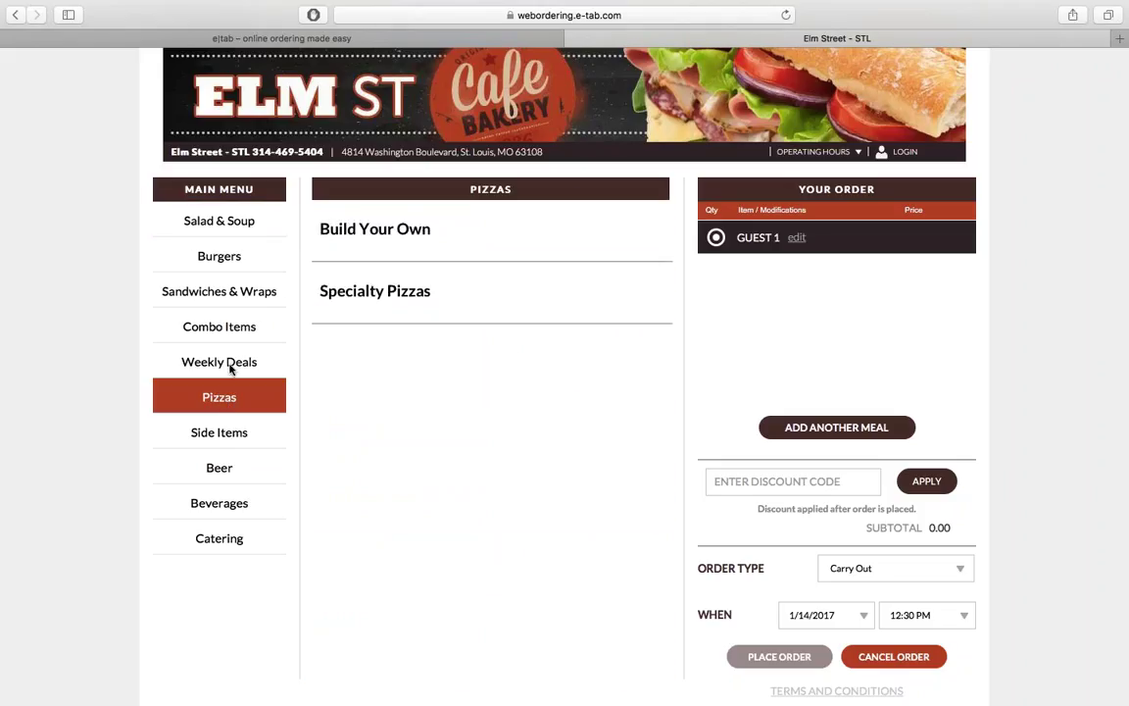
pyautogui.click(228, 330)
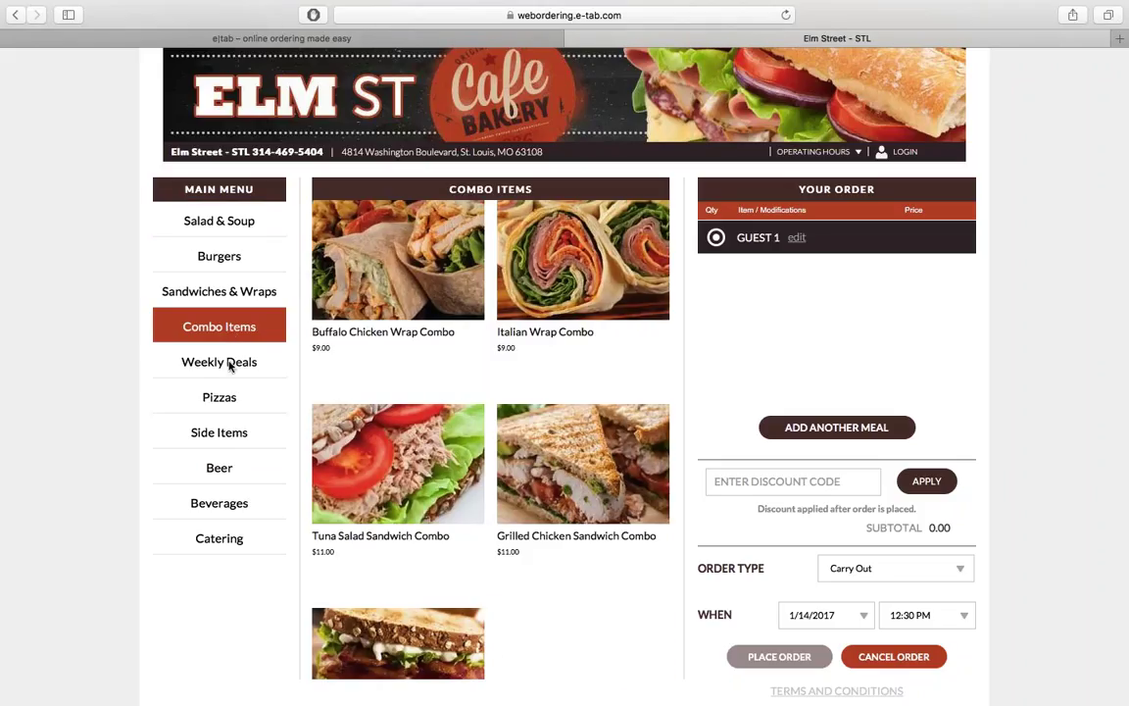
pyautogui.click(230, 365)
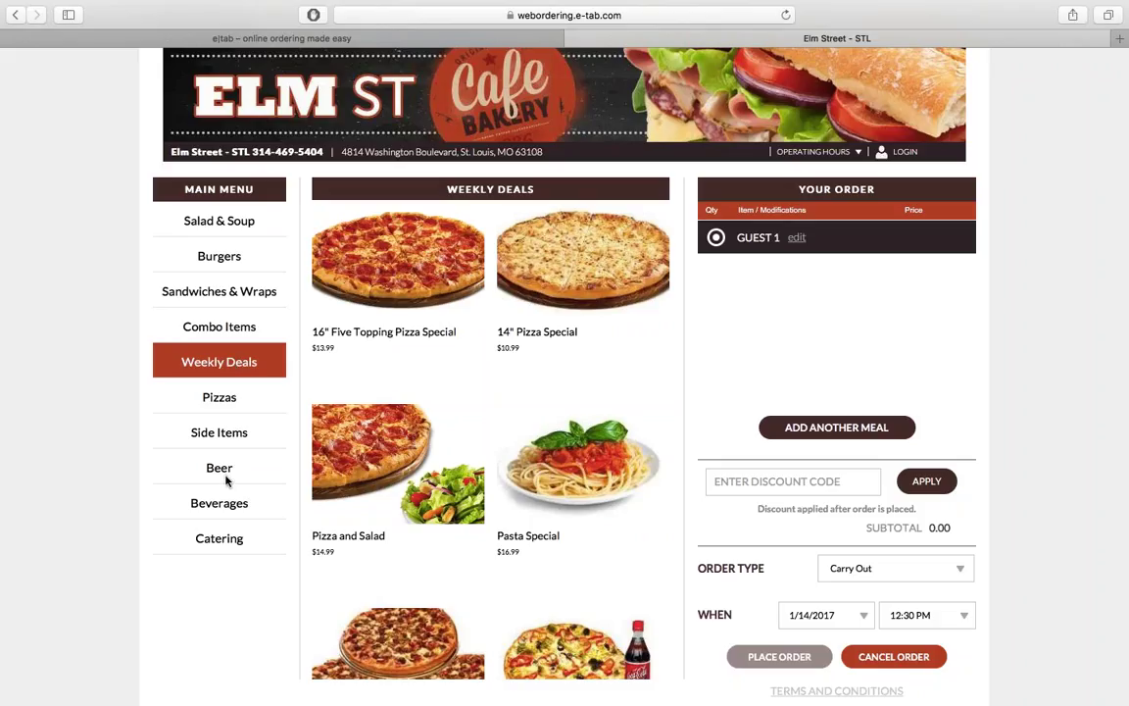
pyautogui.click(212, 262)
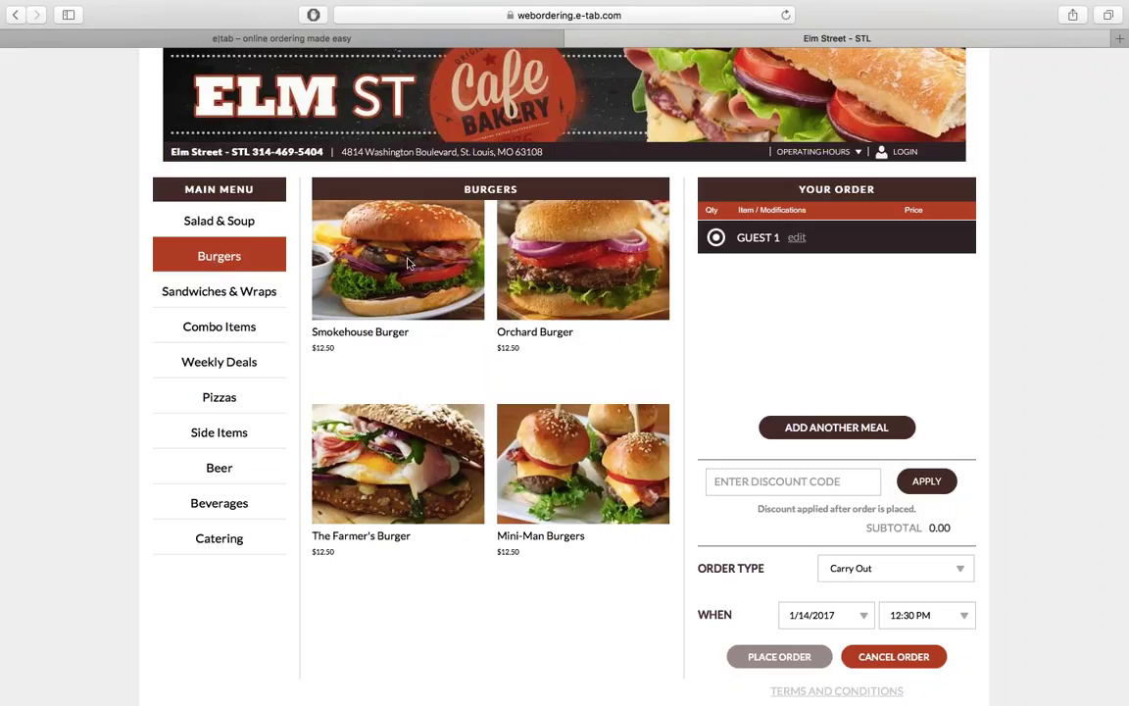
pyautogui.click(409, 260)
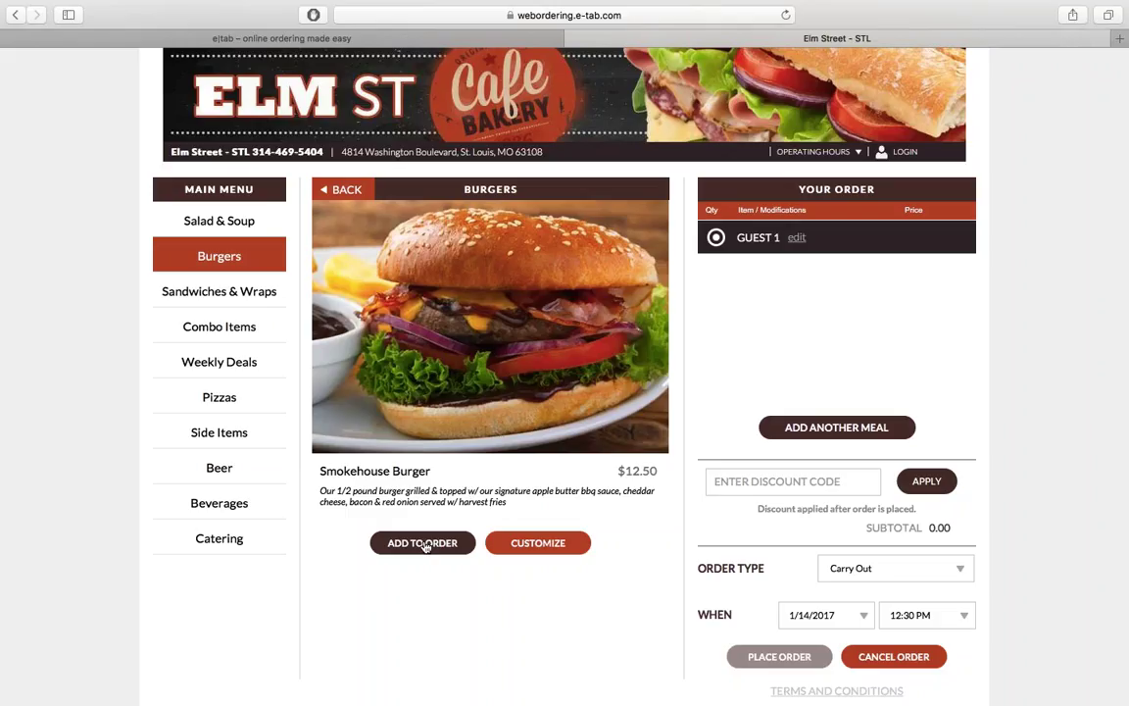
# Step: Add the Smokehouse Burger with no Cheddar, Mayo on the side, cooked Medium Rare
pyautogui.click(537, 545)
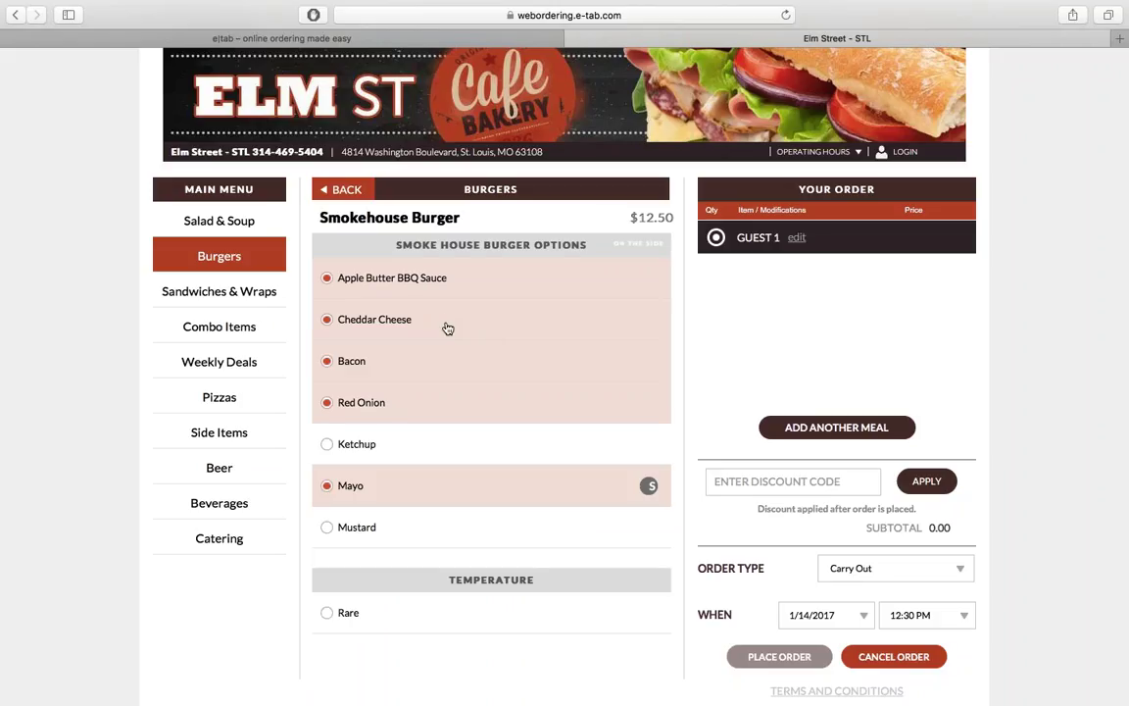
pyautogui.click(447, 321)
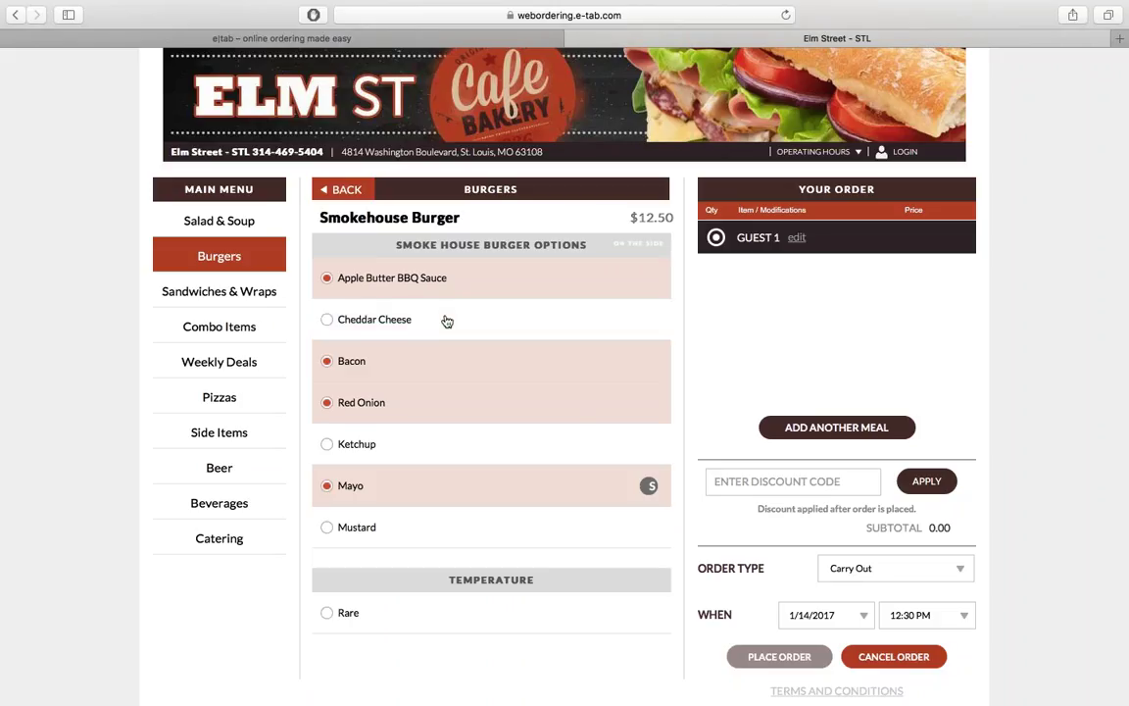
pyautogui.click(649, 486)
pyautogui.scroll(-4, 549, 516)
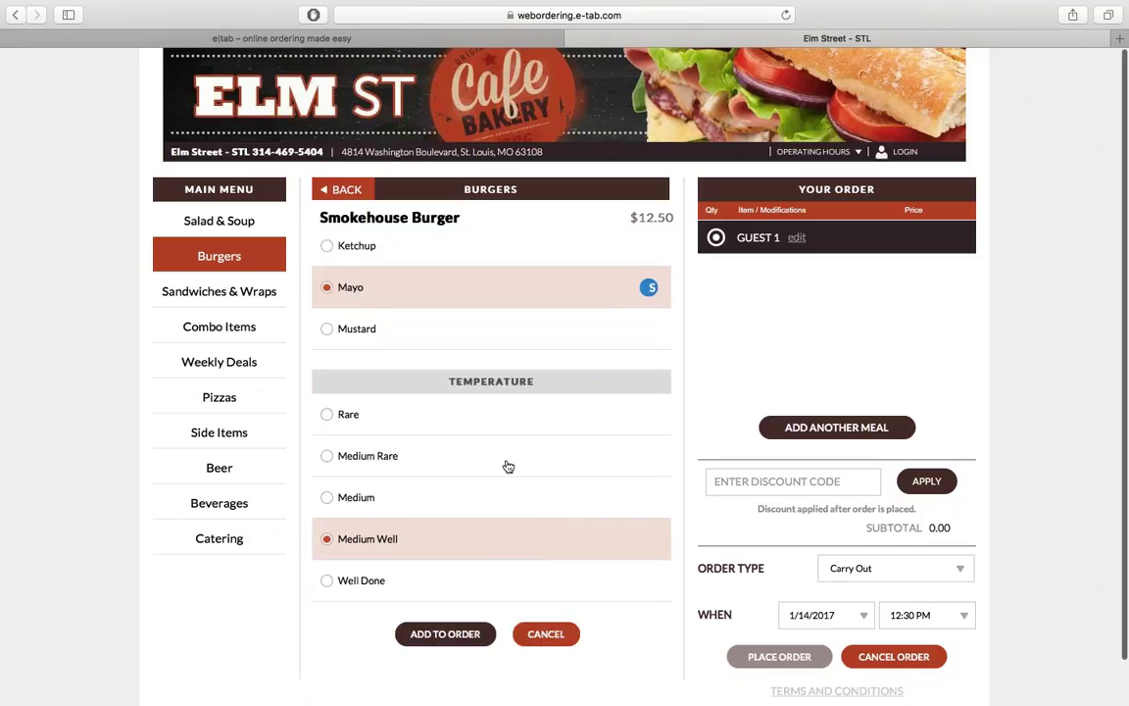
pyautogui.click(512, 459)
pyautogui.click(445, 635)
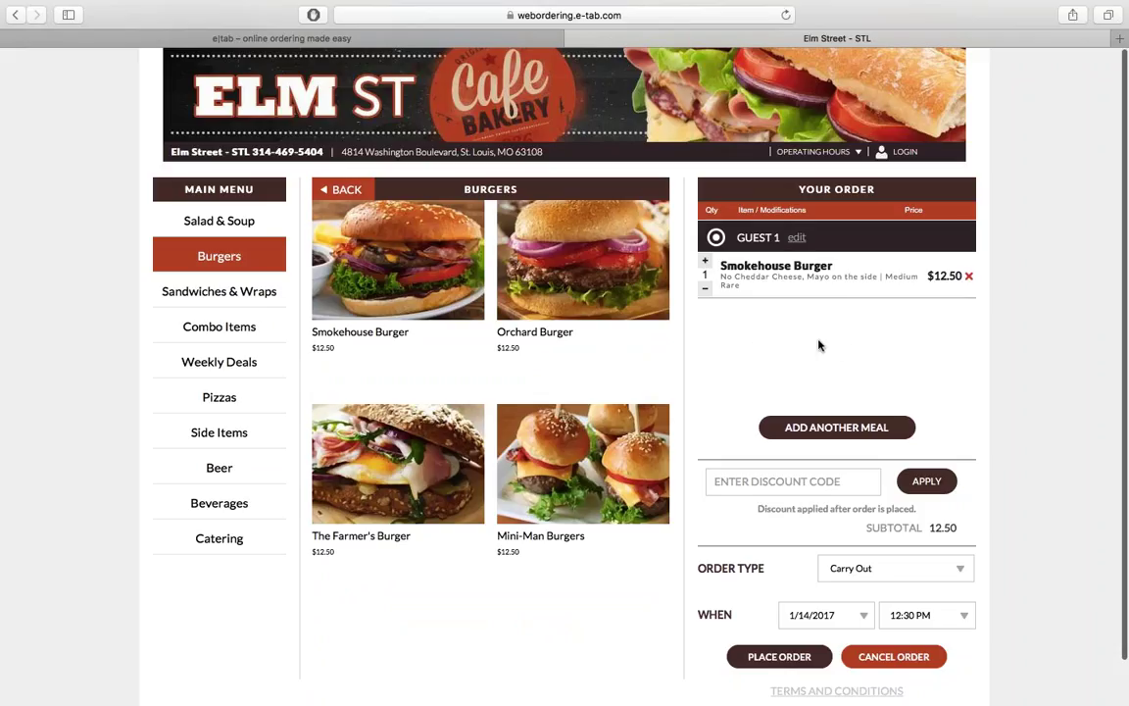
# Step: Rename Guest 1 to the first diner's name
pyautogui.click(797, 238)
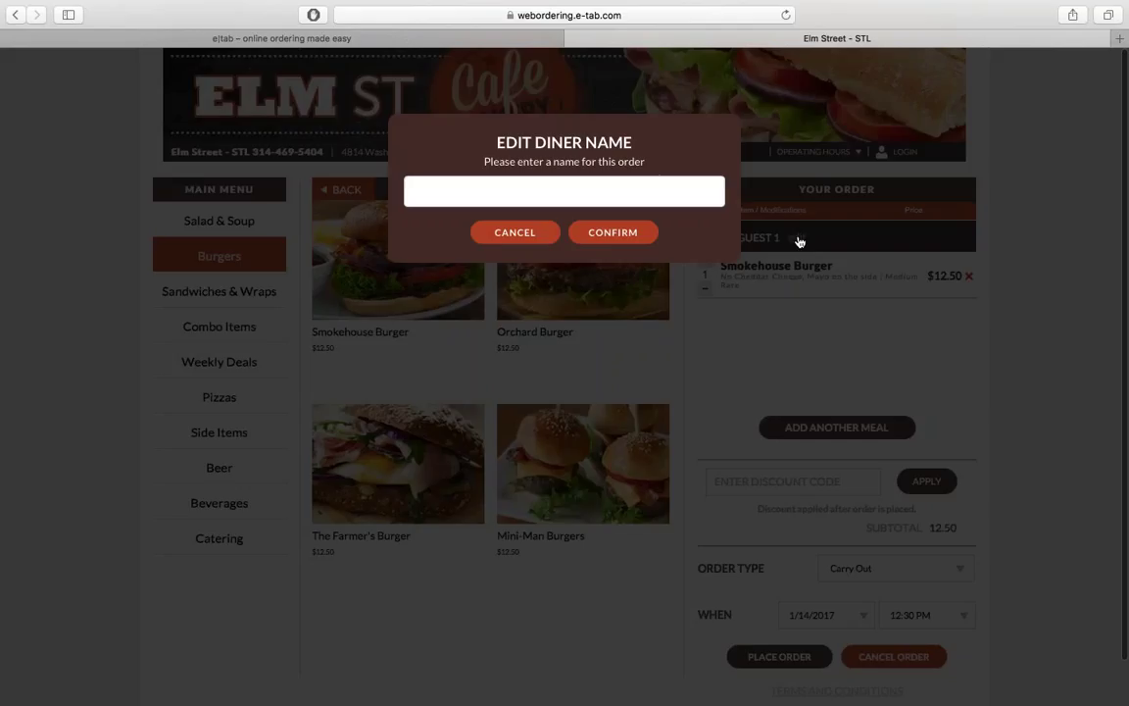
pyautogui.click(648, 194)
pyautogui.write('Jeff')
pyautogui.click(612, 233)
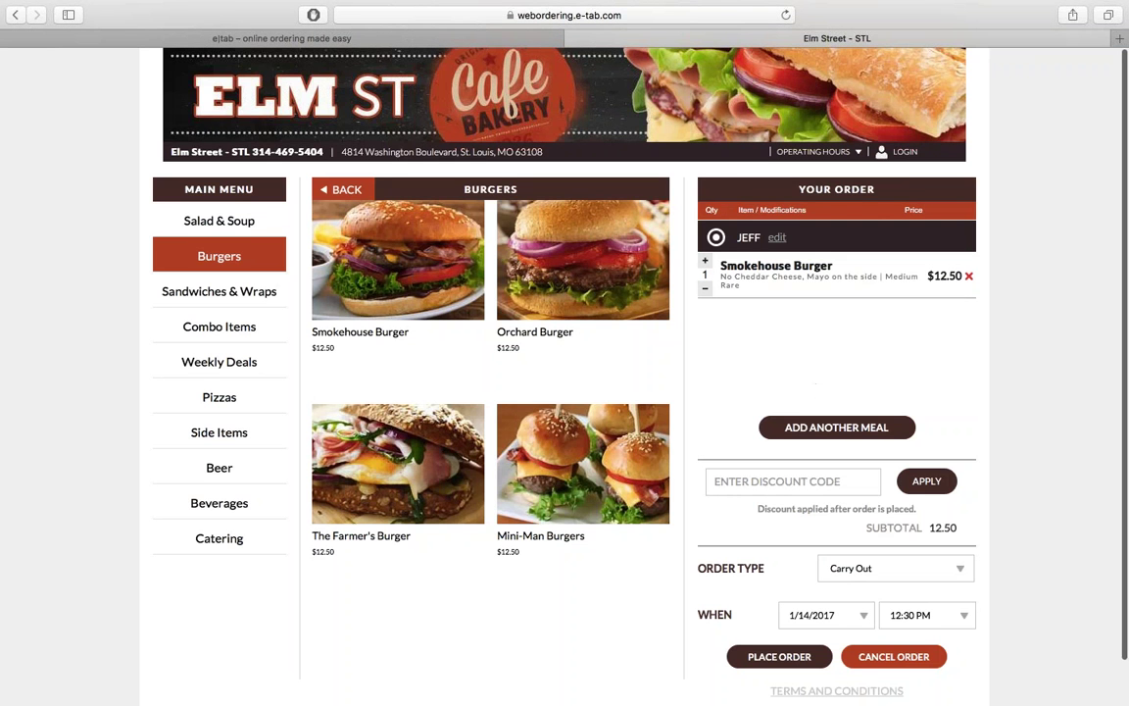
# Step: Add another meal for a second diner and enter that diner's name
pyautogui.click(836, 427)
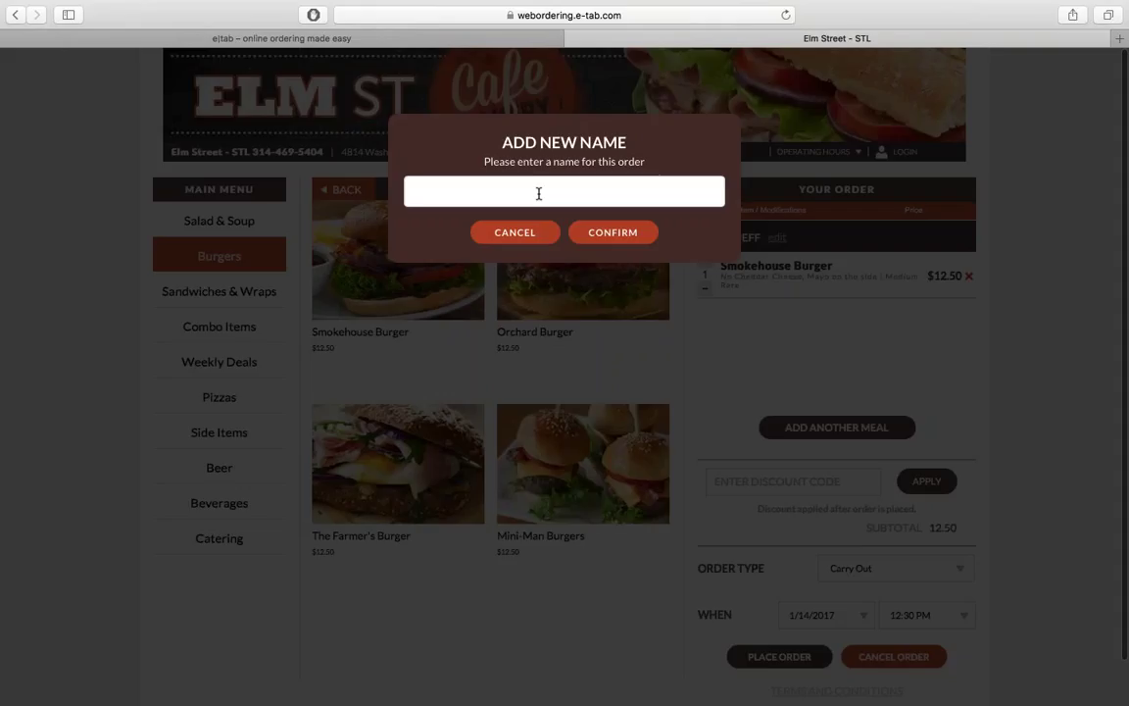
pyautogui.write('David')
pyautogui.click(610, 237)
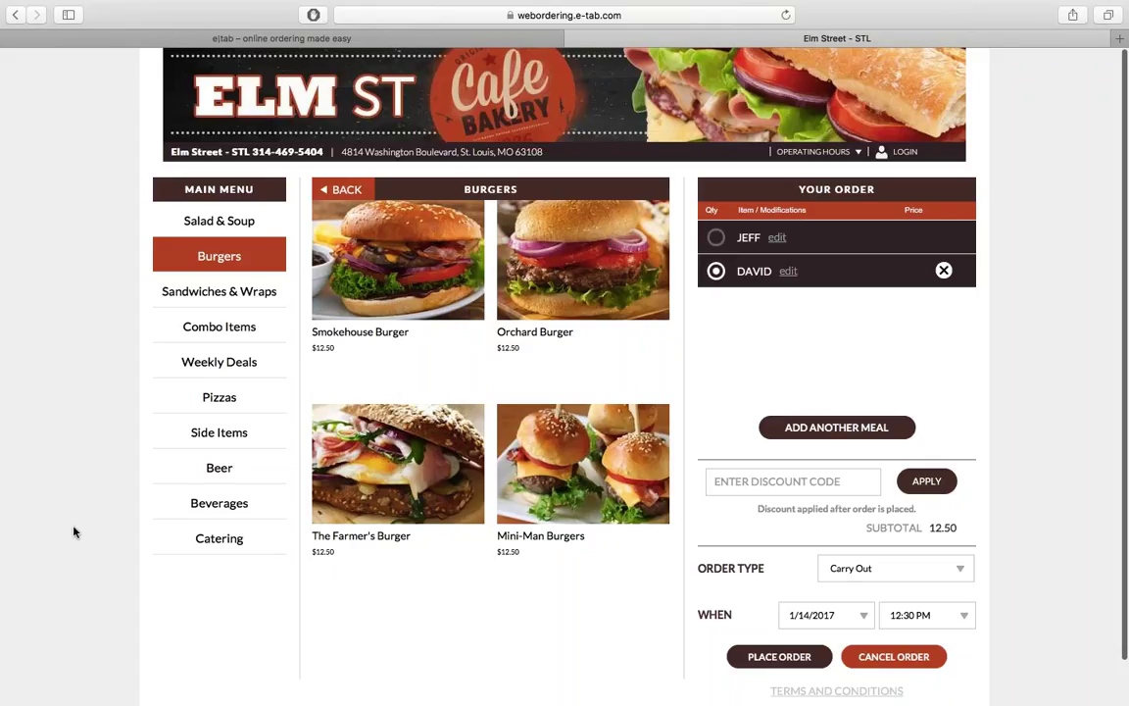
# Step: Build a custom 12" Medium pizza with 2X bacon on the left half and 1X on the right
pyautogui.click(215, 398)
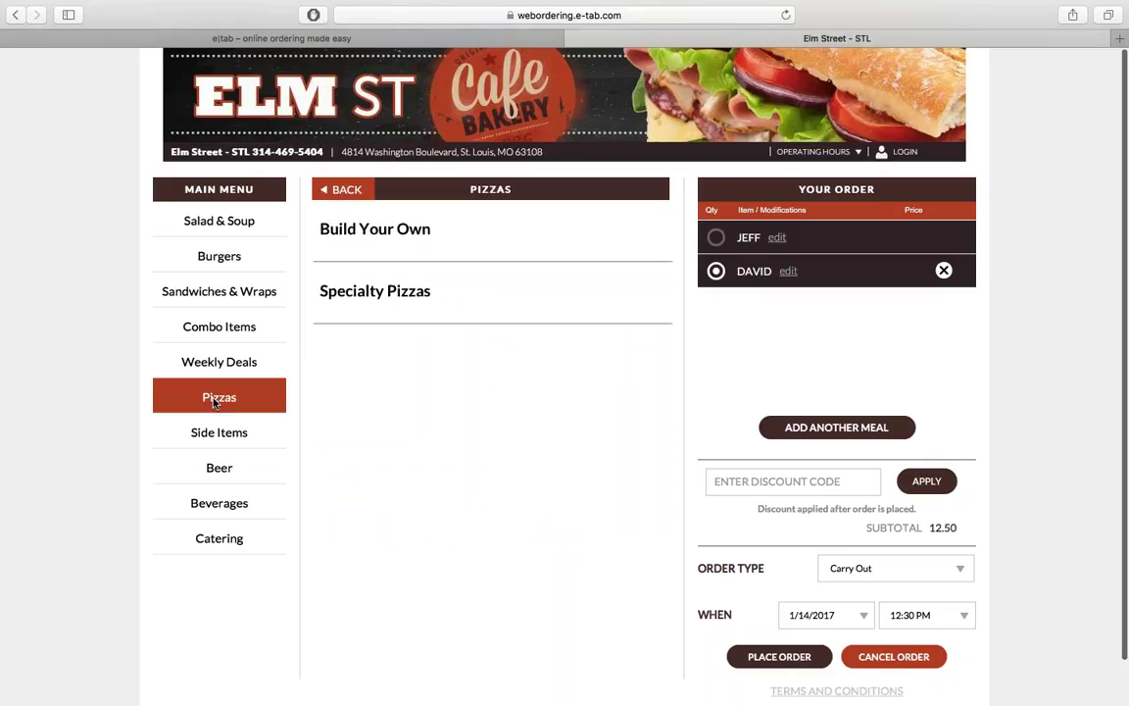
pyautogui.click(408, 231)
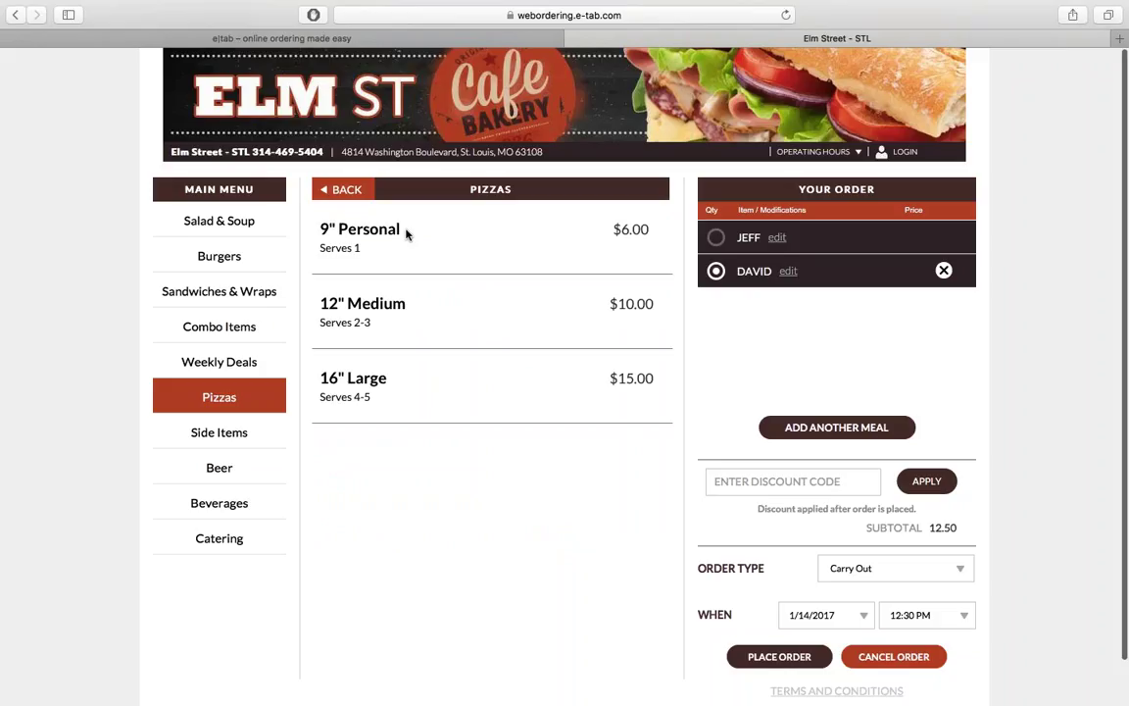
pyautogui.click(364, 303)
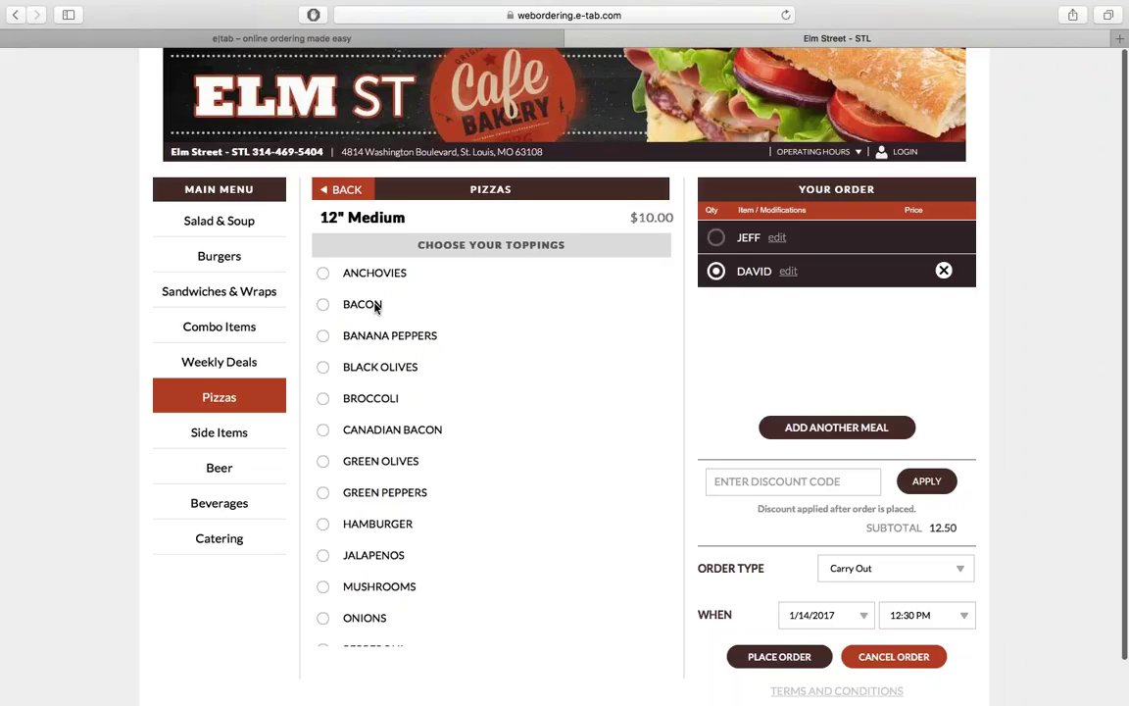
pyautogui.click(376, 306)
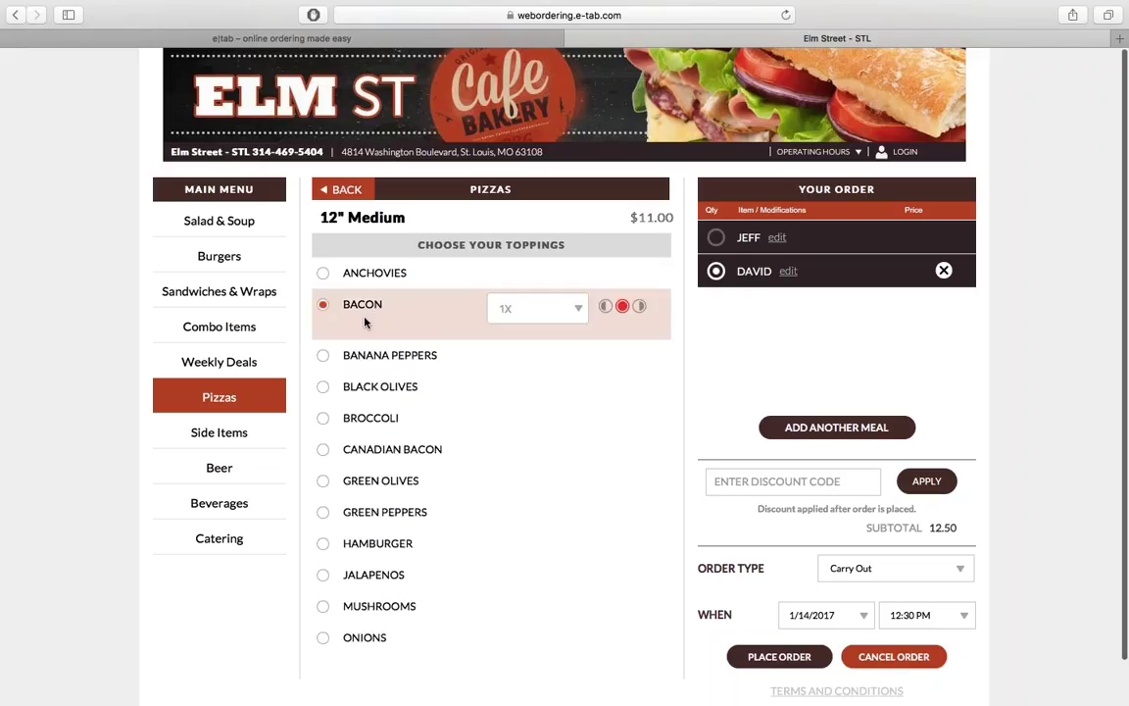
pyautogui.click(605, 307)
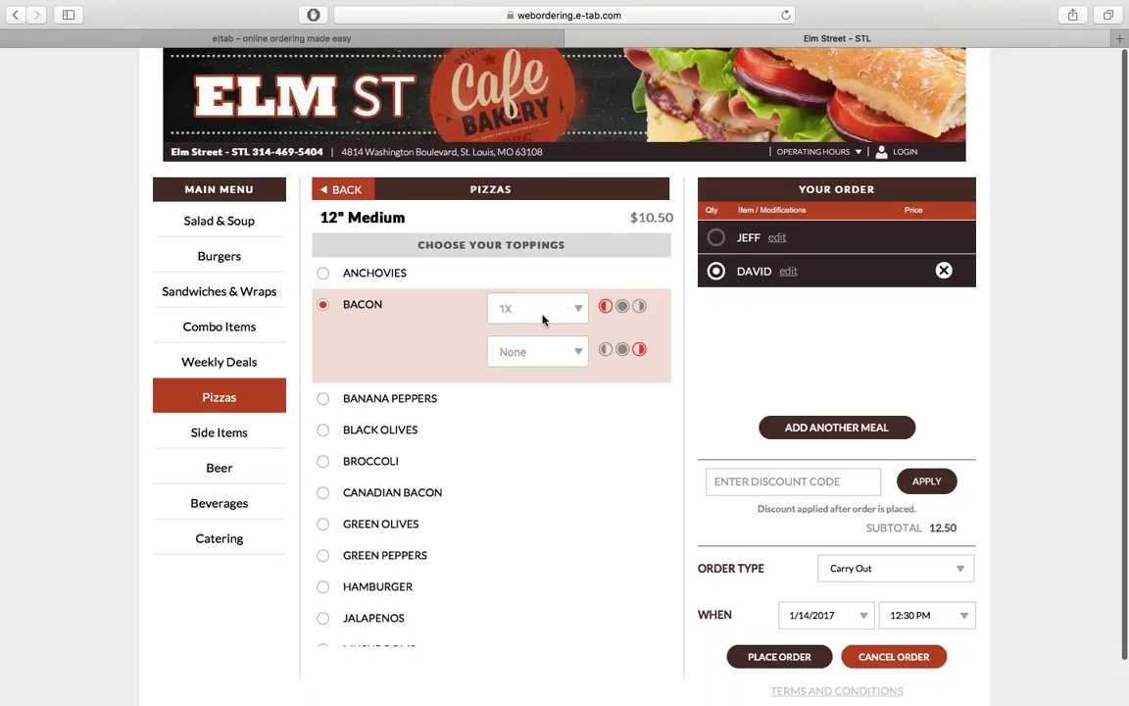
pyautogui.click(548, 309)
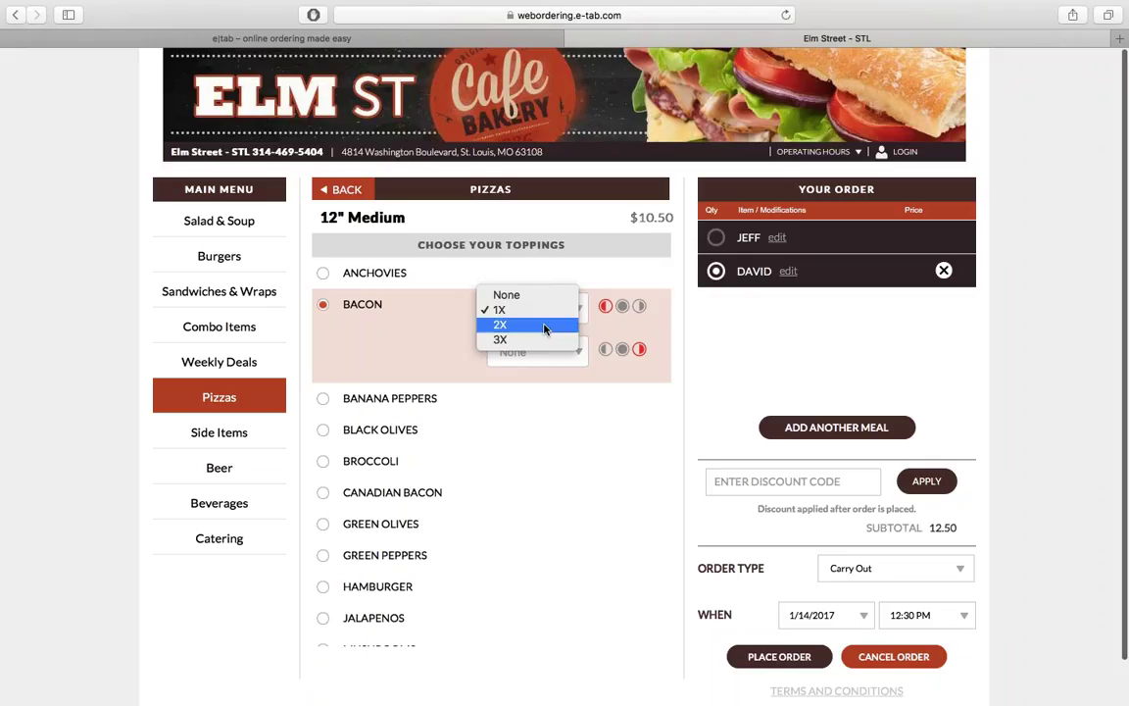
pyautogui.click(544, 326)
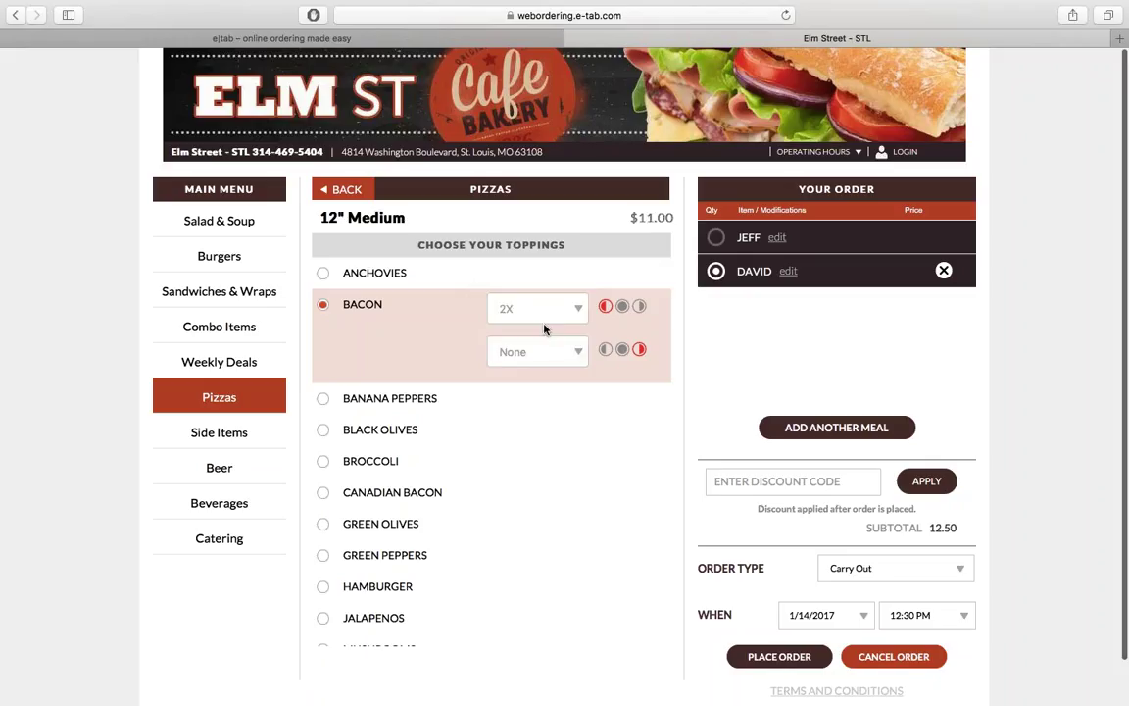
pyautogui.click(558, 350)
pyautogui.click(557, 368)
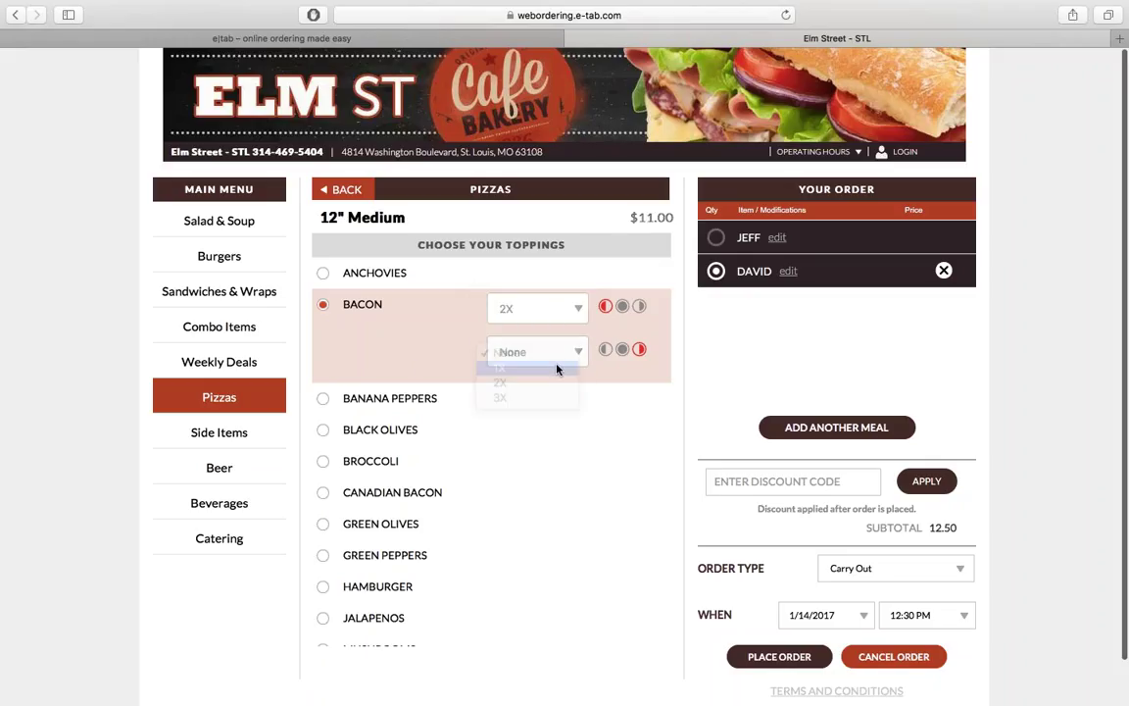
# Step: Top it with whole Black Olives, left-half Green Peppers and whole Jalapenos, then add to the order
pyautogui.click(378, 429)
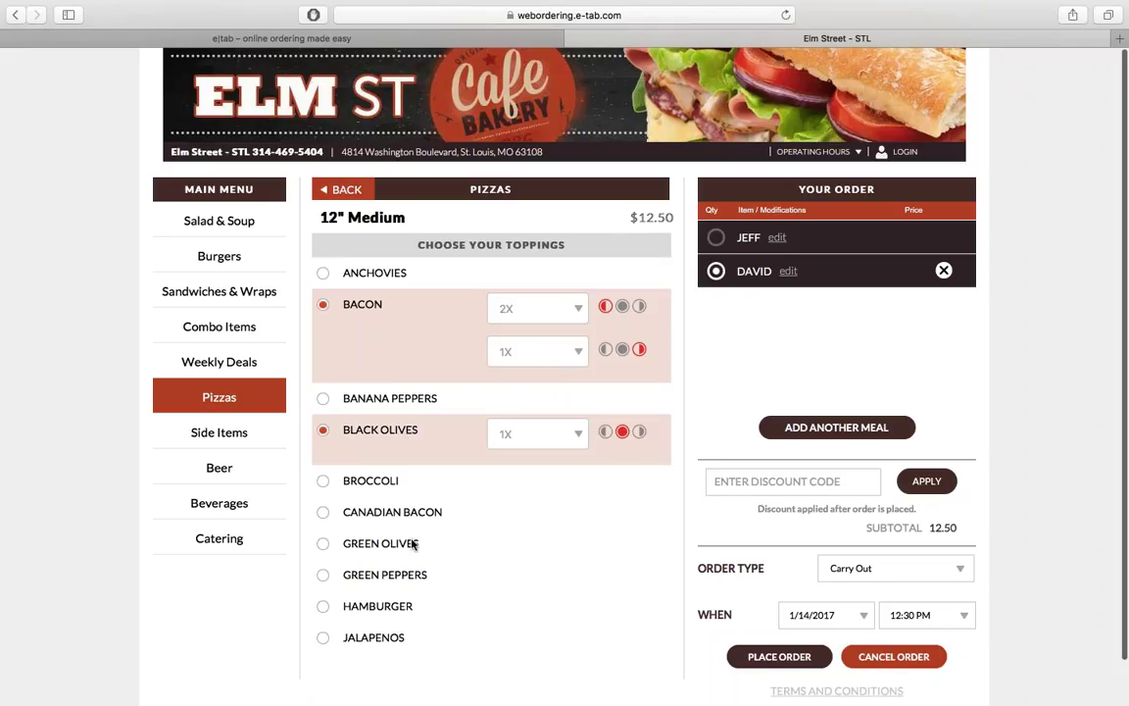
pyautogui.click(412, 579)
pyautogui.click(605, 576)
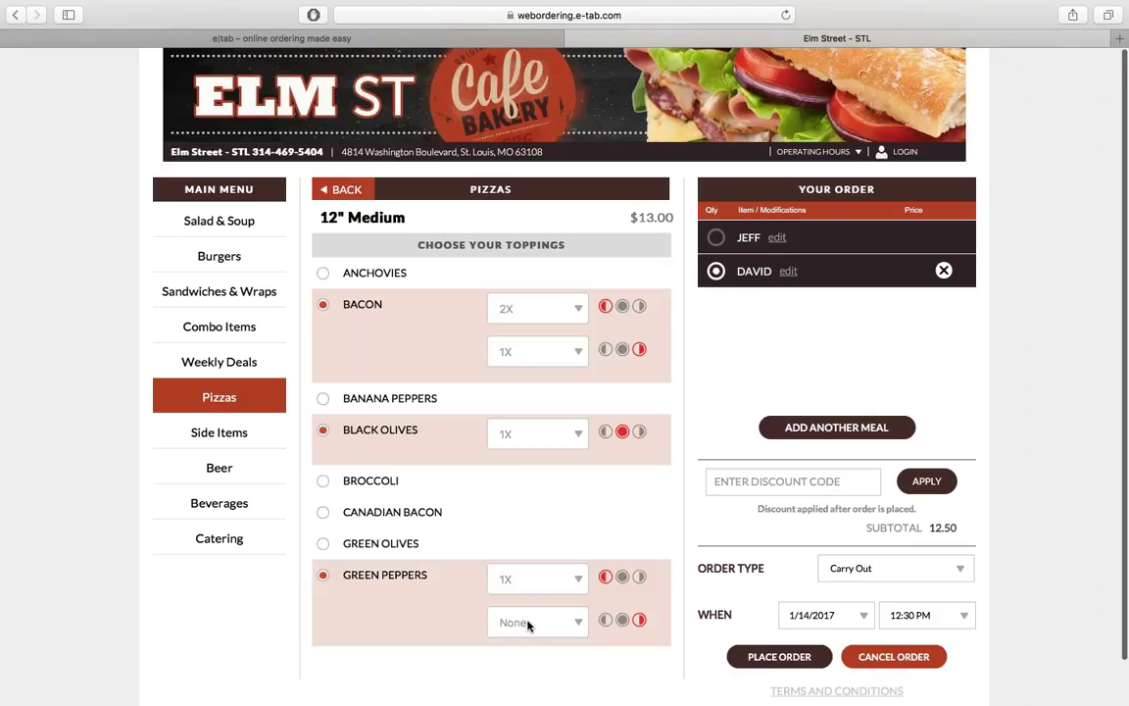
pyautogui.scroll(-2, 527, 624)
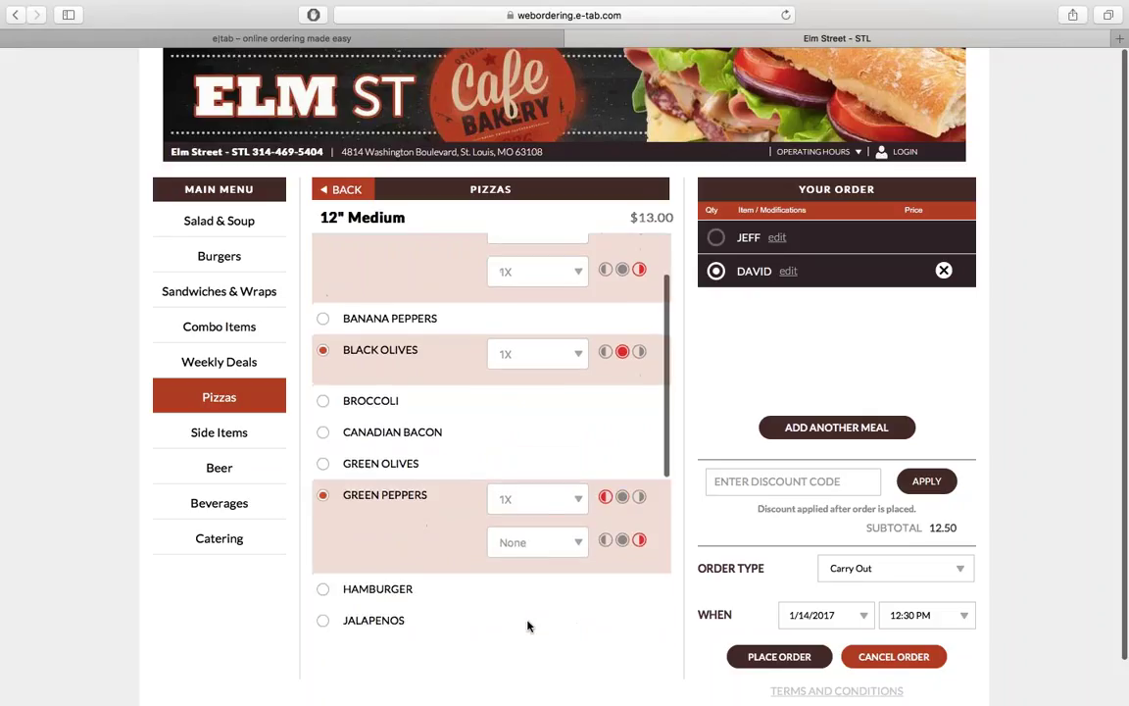
pyautogui.click(416, 620)
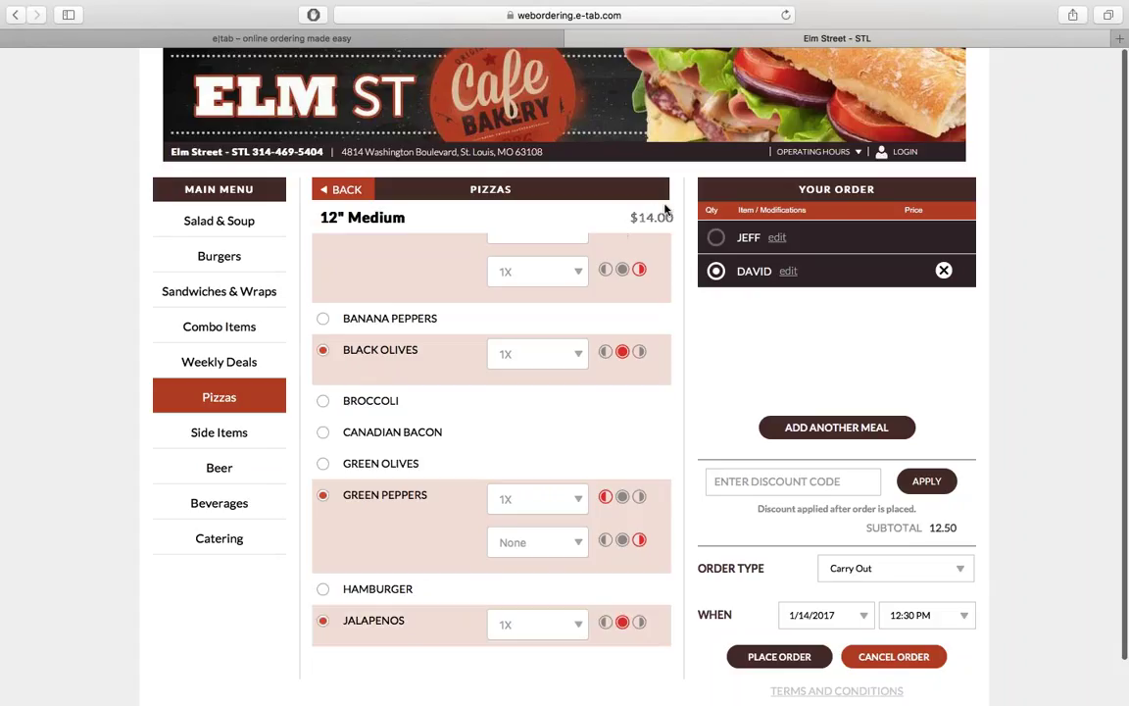
pyautogui.scroll(-5, 449, 294)
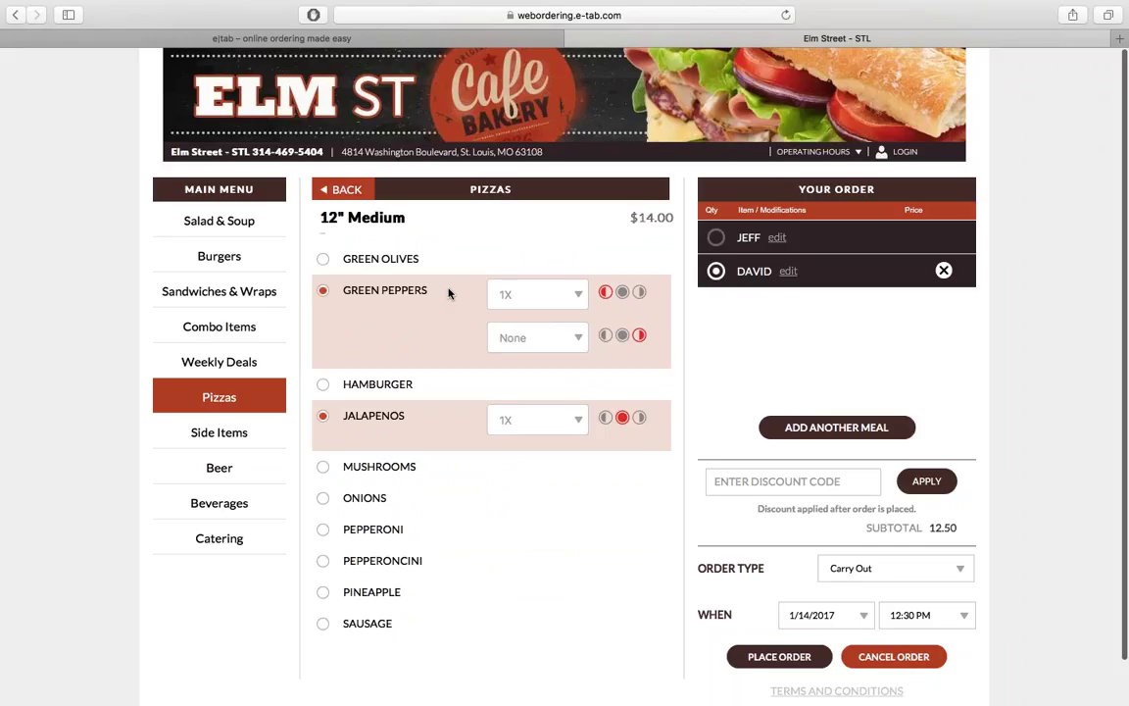
pyautogui.scroll(-4, 449, 293)
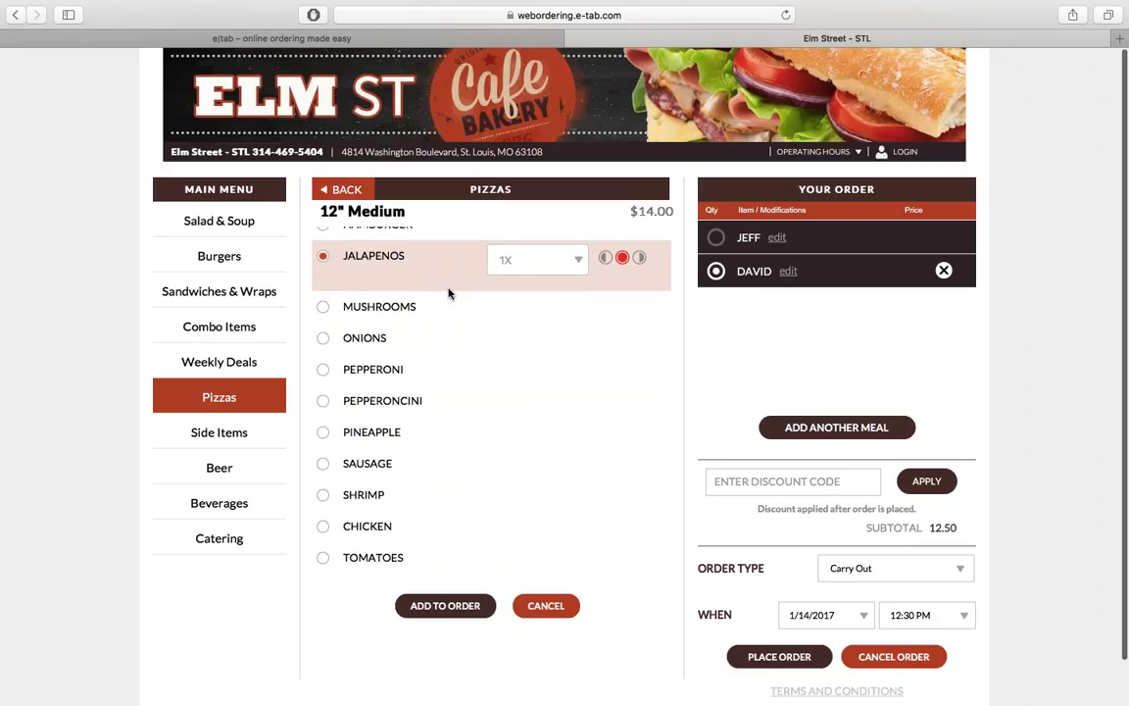
pyautogui.click(447, 605)
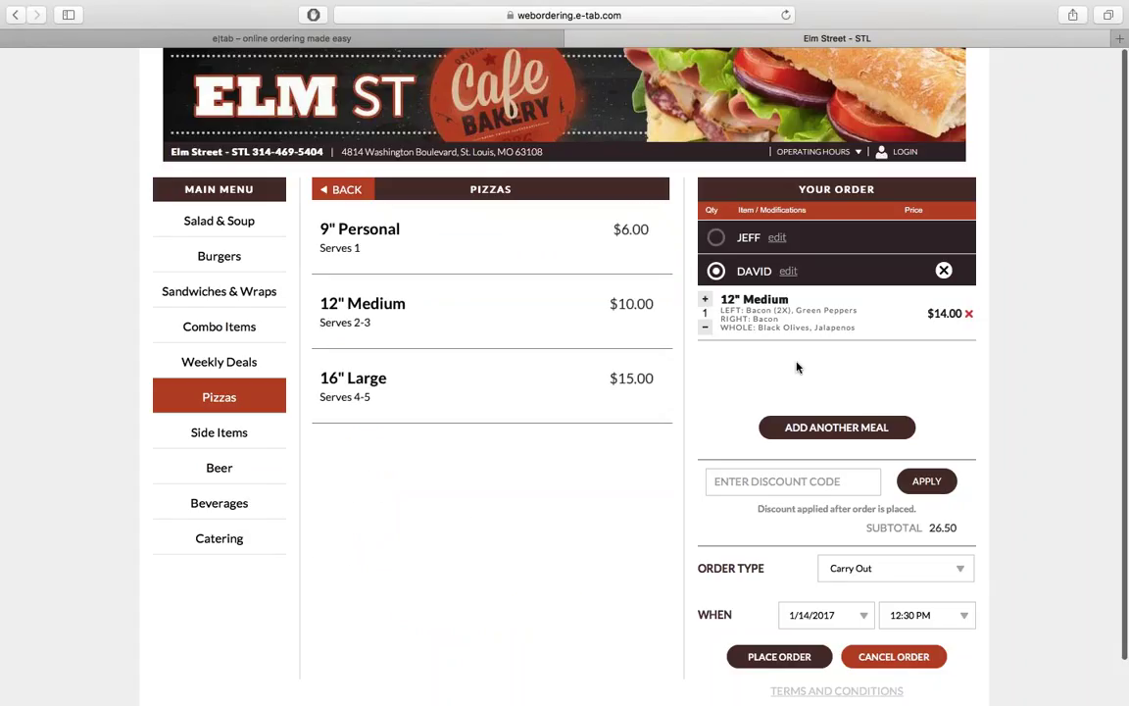
# Step: Expand the first guest's meal in Your Order to show the Smokehouse Burger
pyautogui.click(850, 238)
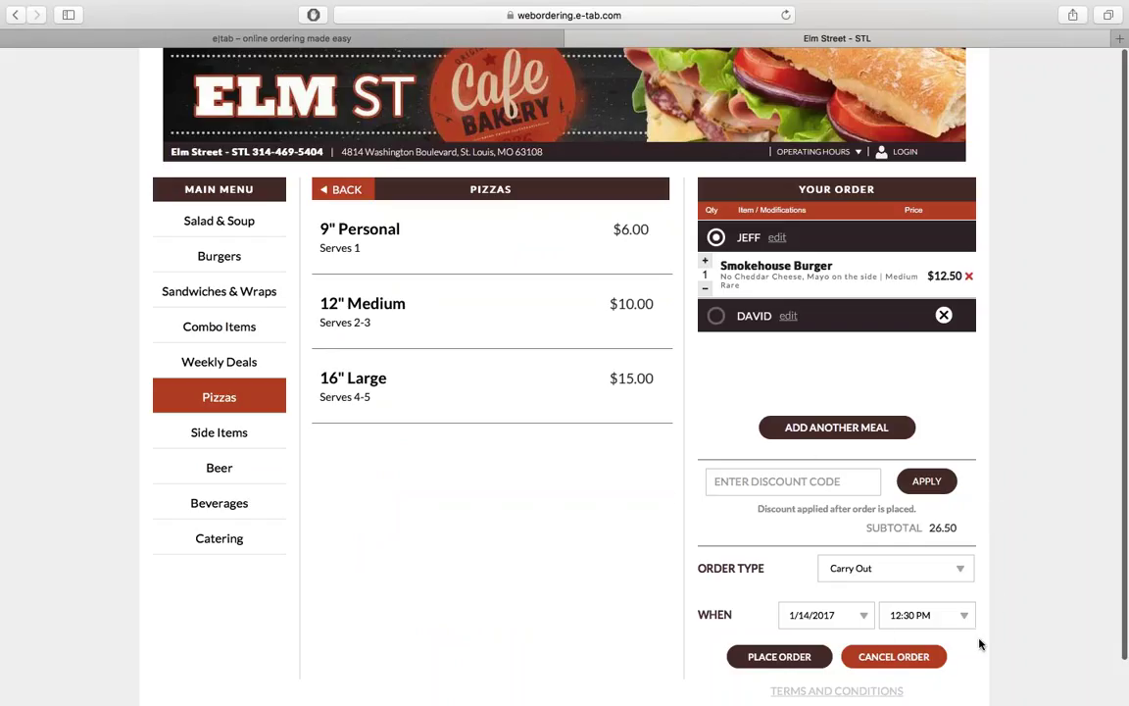
# Step: Place the order, entering the pickup contact's name and phone number in the Carry Out dialog
pyautogui.click(796, 659)
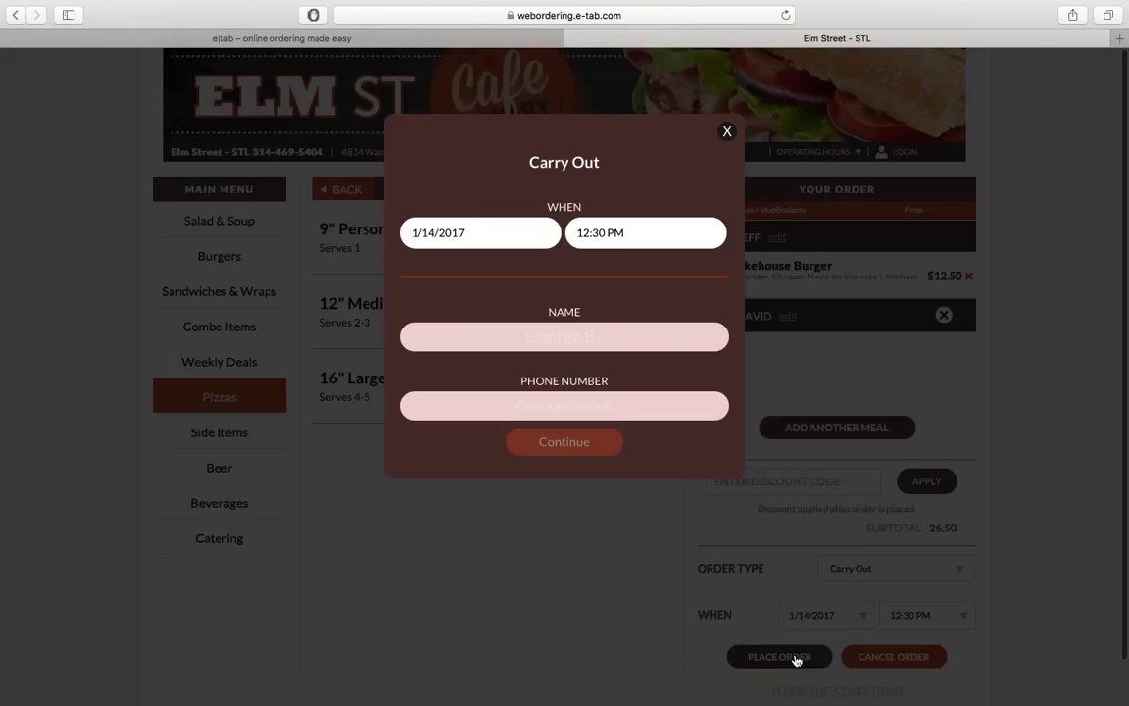
pyautogui.click(563, 336)
pyautogui.write('Jeff')
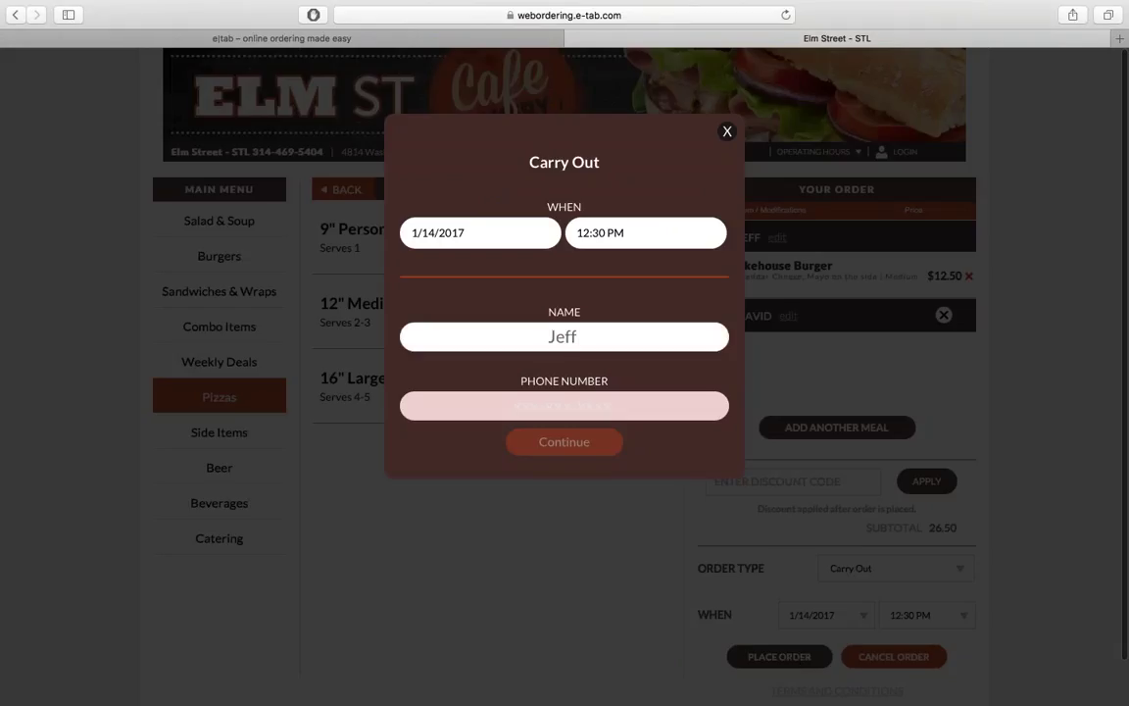
pyautogui.press('Tab')
pyautogui.write('314) 555-1212')
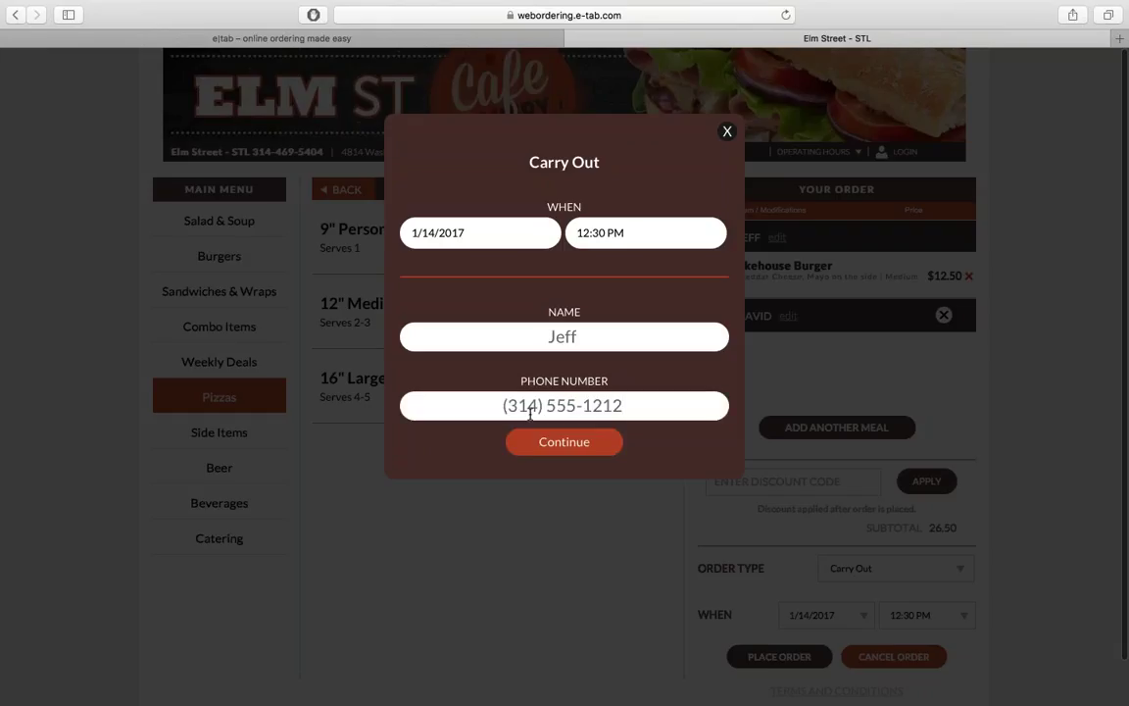
pyautogui.click(557, 442)
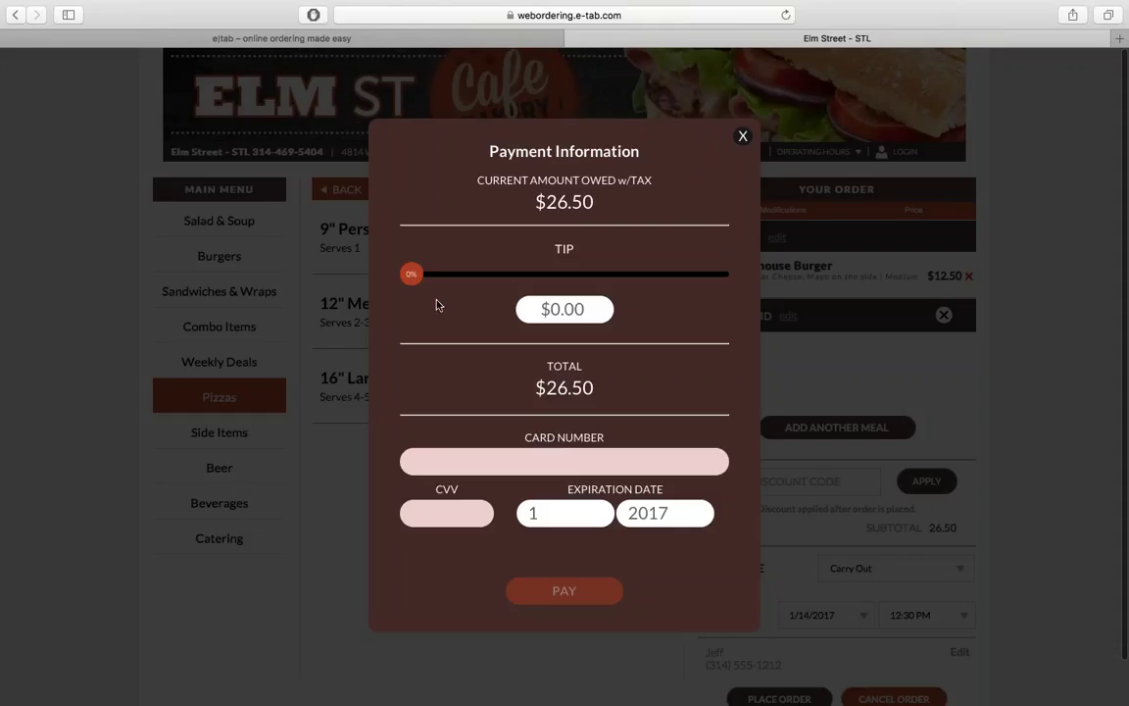
# Step: Raise the tip with the slider, then correct it to exactly $5.00
pyautogui.moveTo(412, 280); pyautogui.dragTo(475, 281)
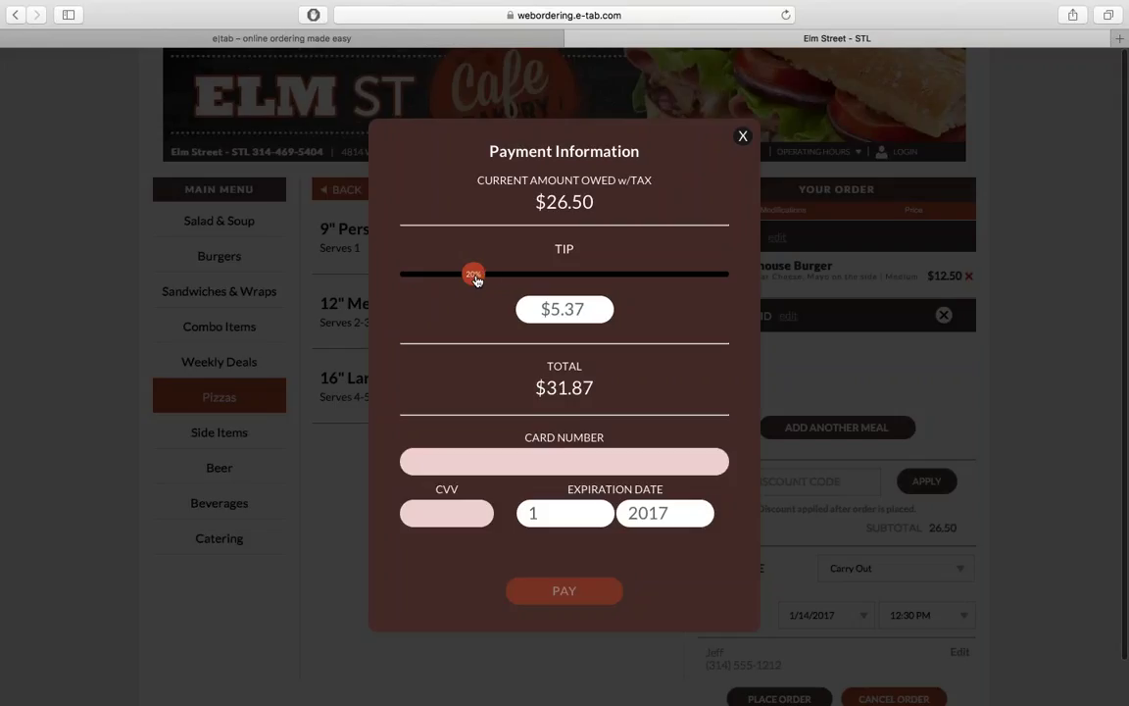
pyautogui.moveTo(567, 310); pyautogui.dragTo(592, 310)
pyautogui.write('000')
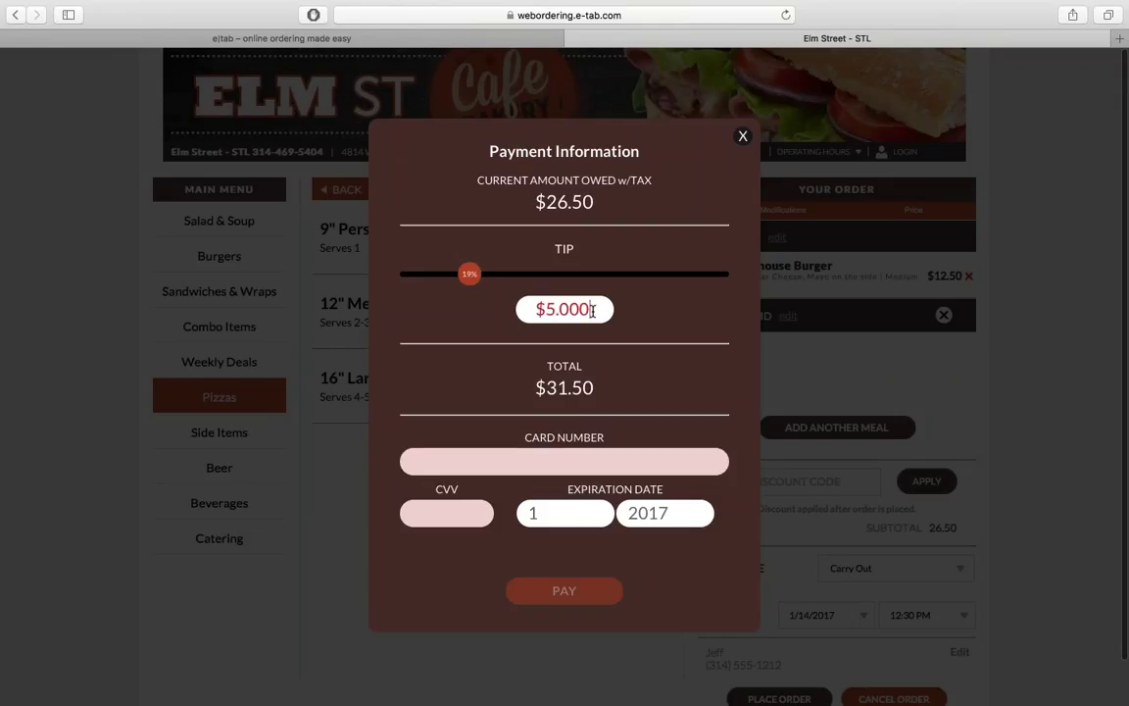
pyautogui.press('BackSpace')
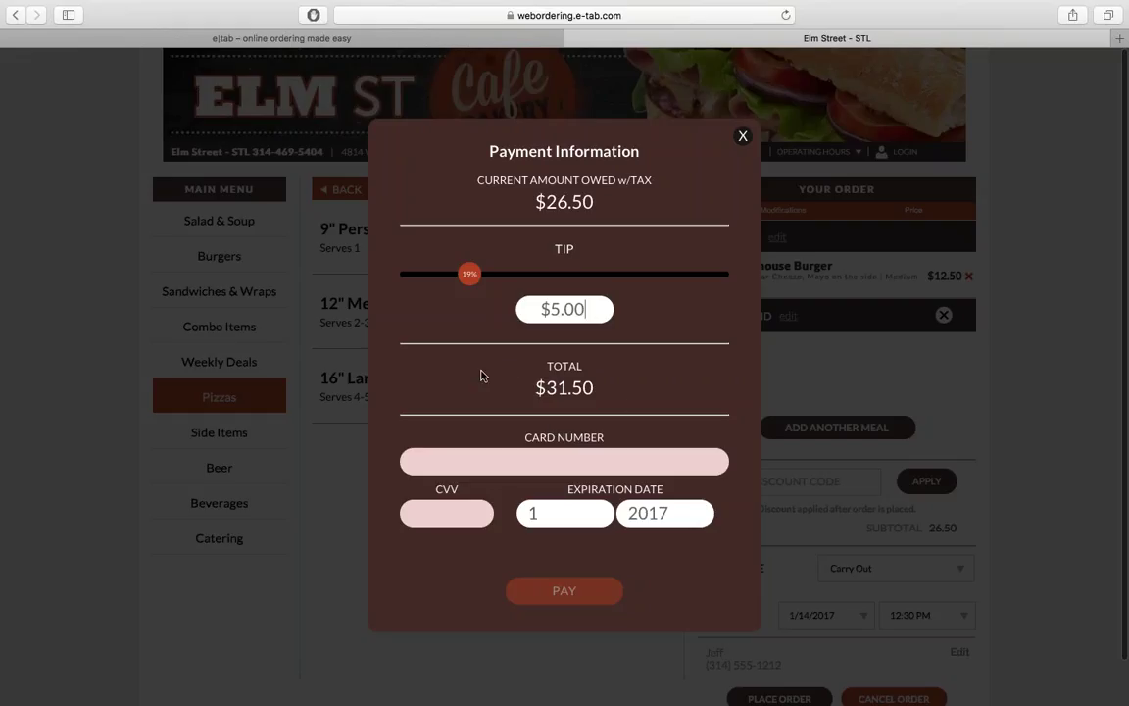
# Step: Enter the card number and security code, choose expiration year 2018, and submit the $31.50 payment
pyautogui.click(513, 460)
pyautogui.write('411111111111111')
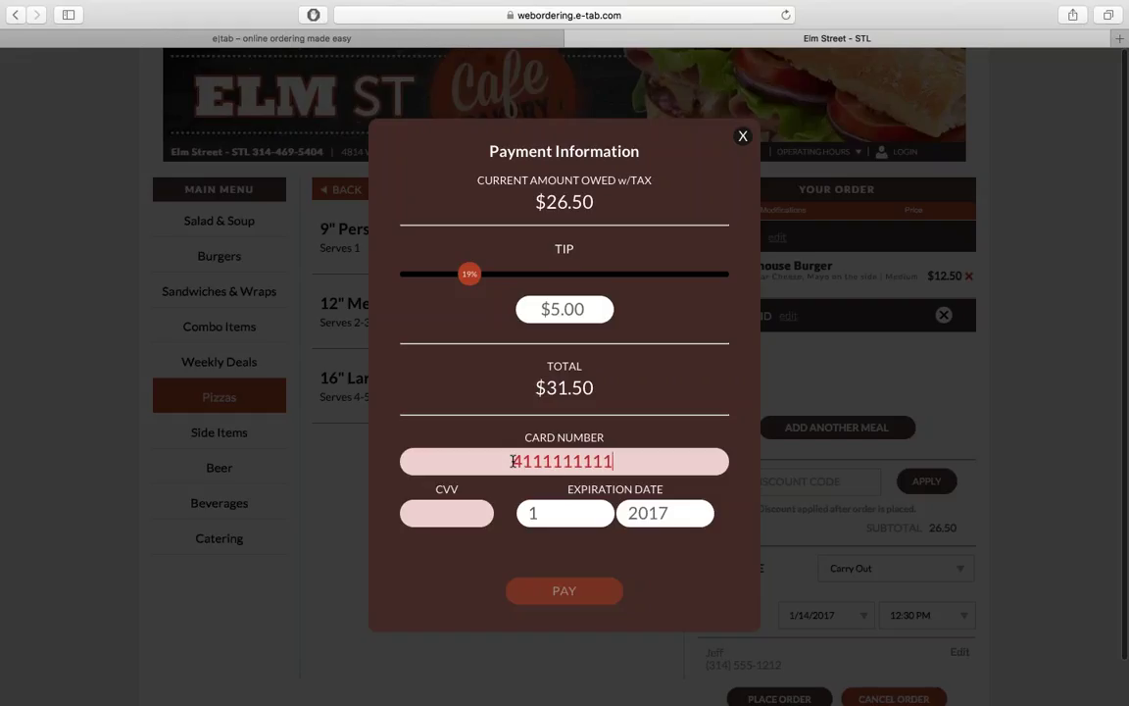
pyautogui.write('1')
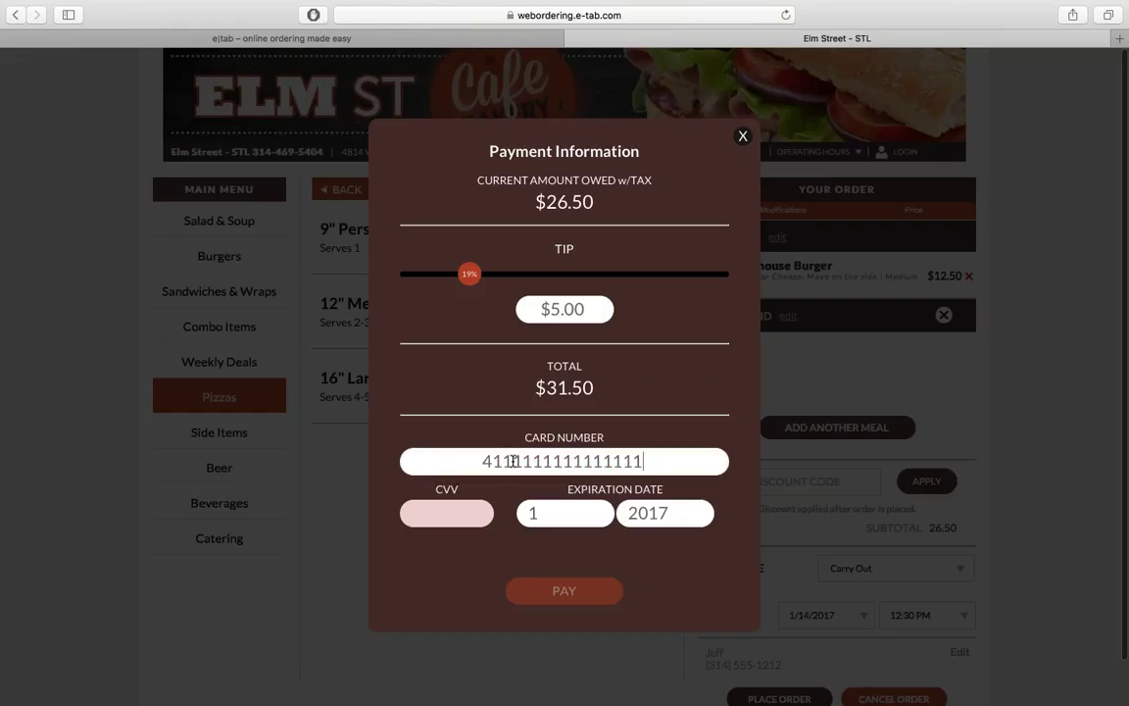
pyautogui.click(453, 511)
pyautogui.write('123')
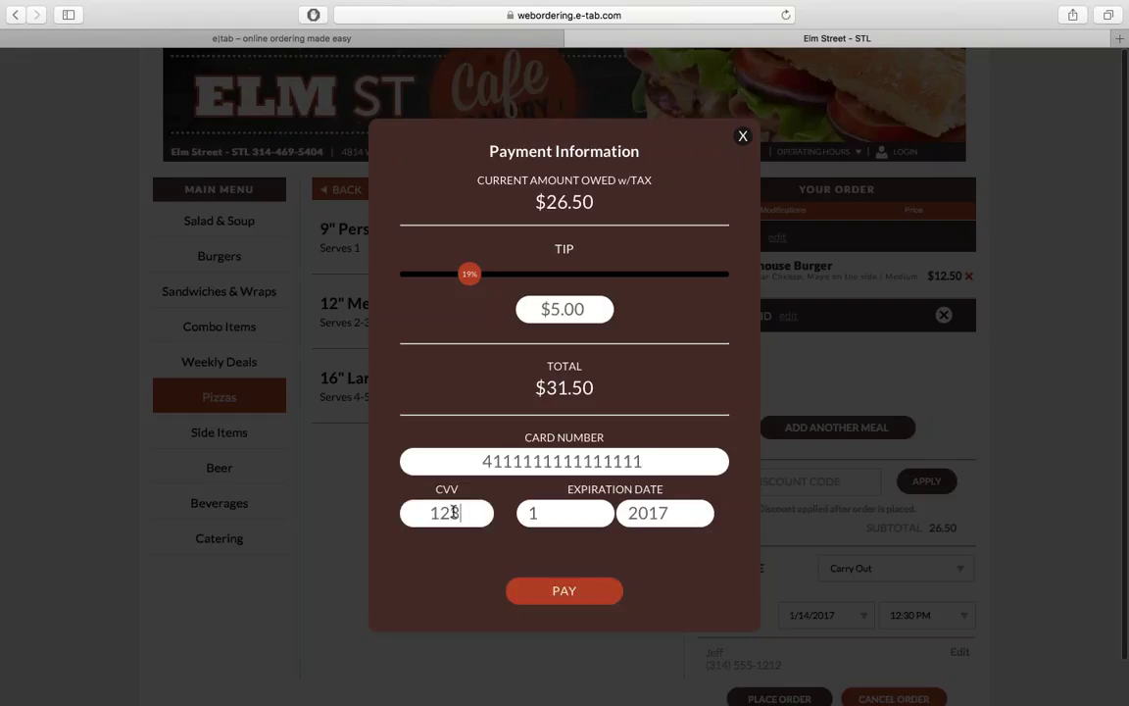
pyautogui.click(661, 524)
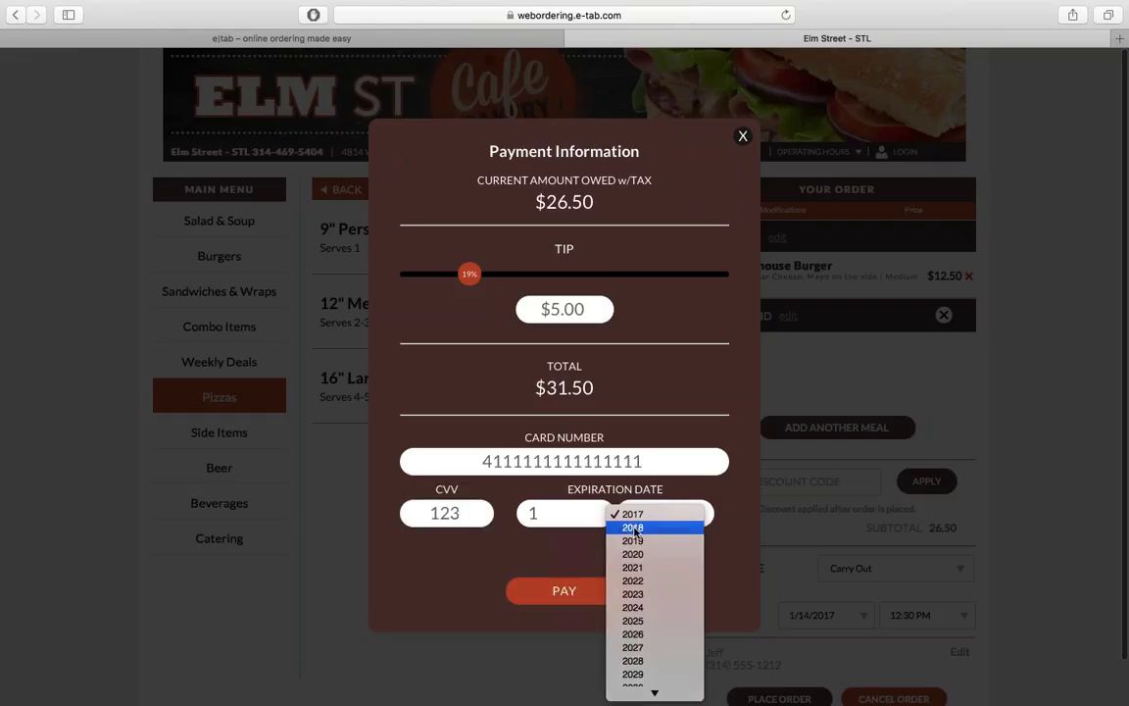
pyautogui.click(662, 528)
pyautogui.press('Return')
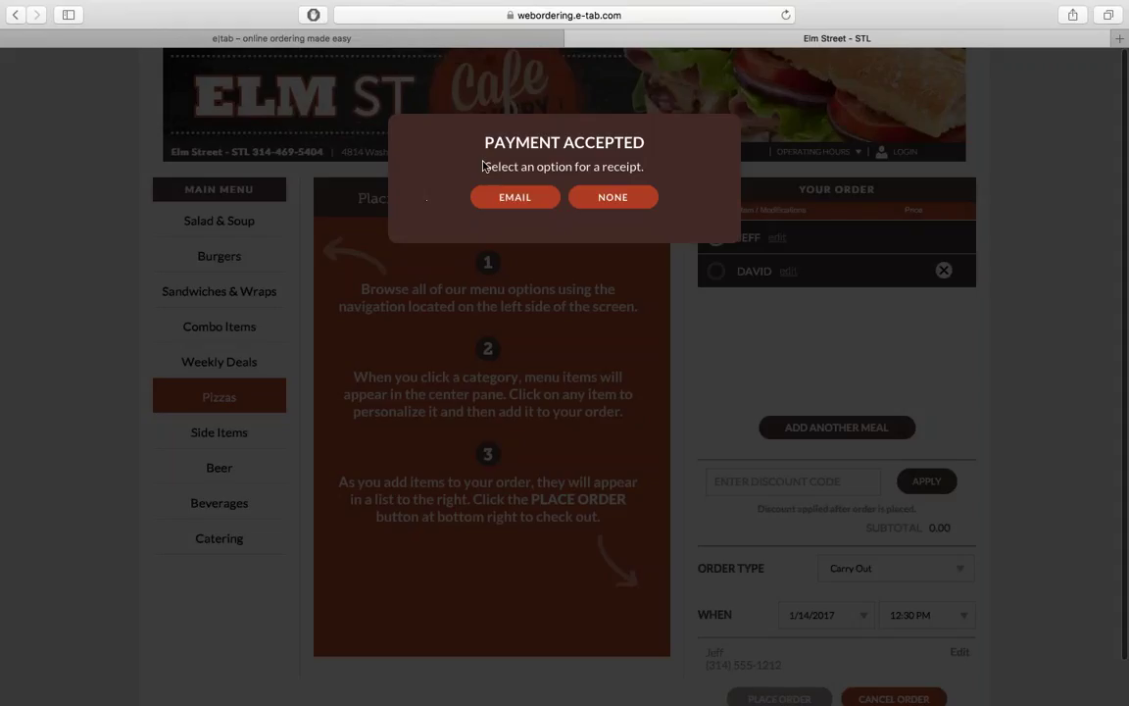
# Step: Send the receipt to the customer's e-mail address, then close the thank-you confirmation
pyautogui.click(514, 196)
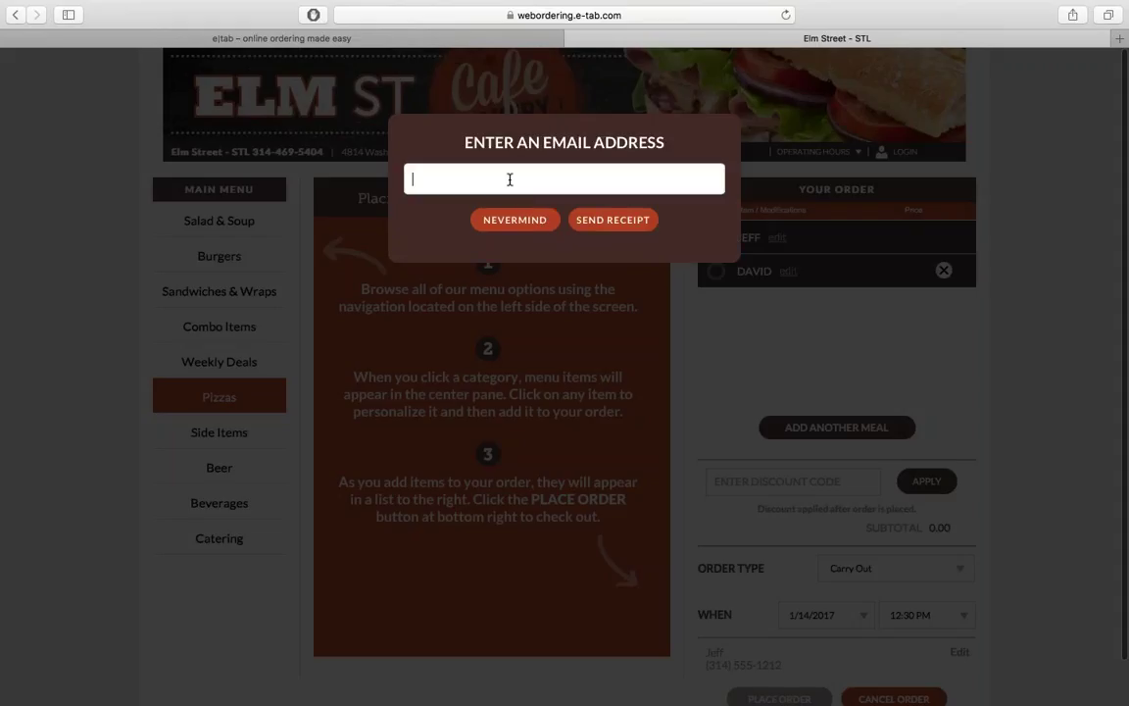
pyautogui.click(509, 179)
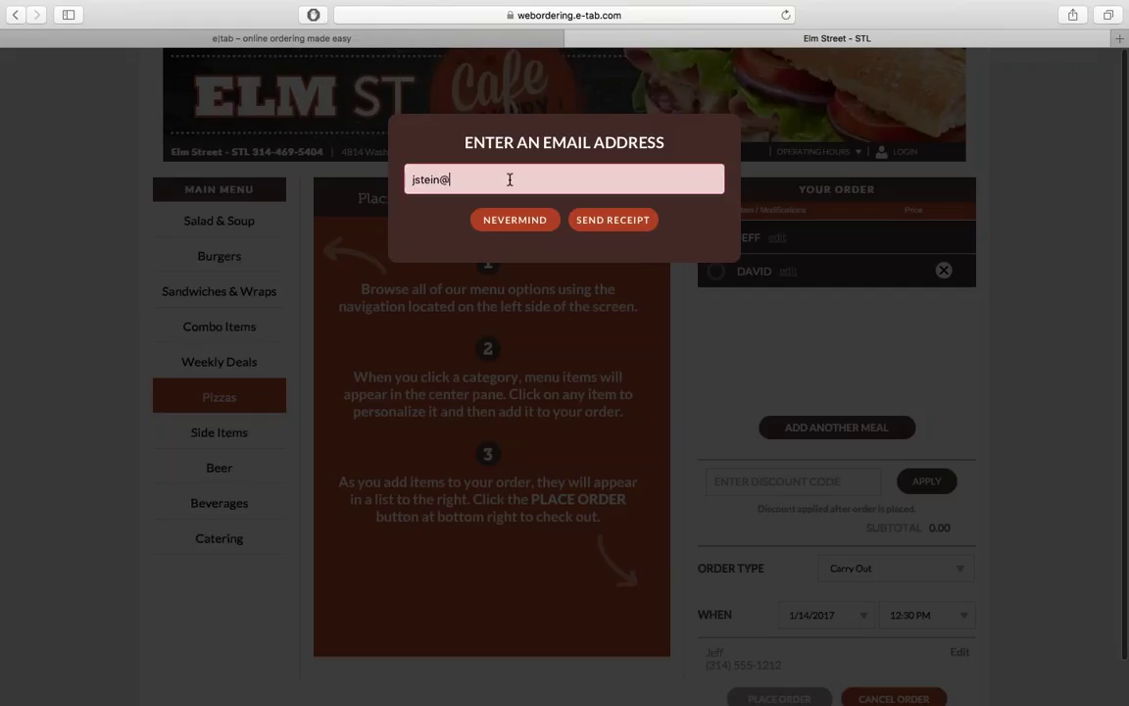
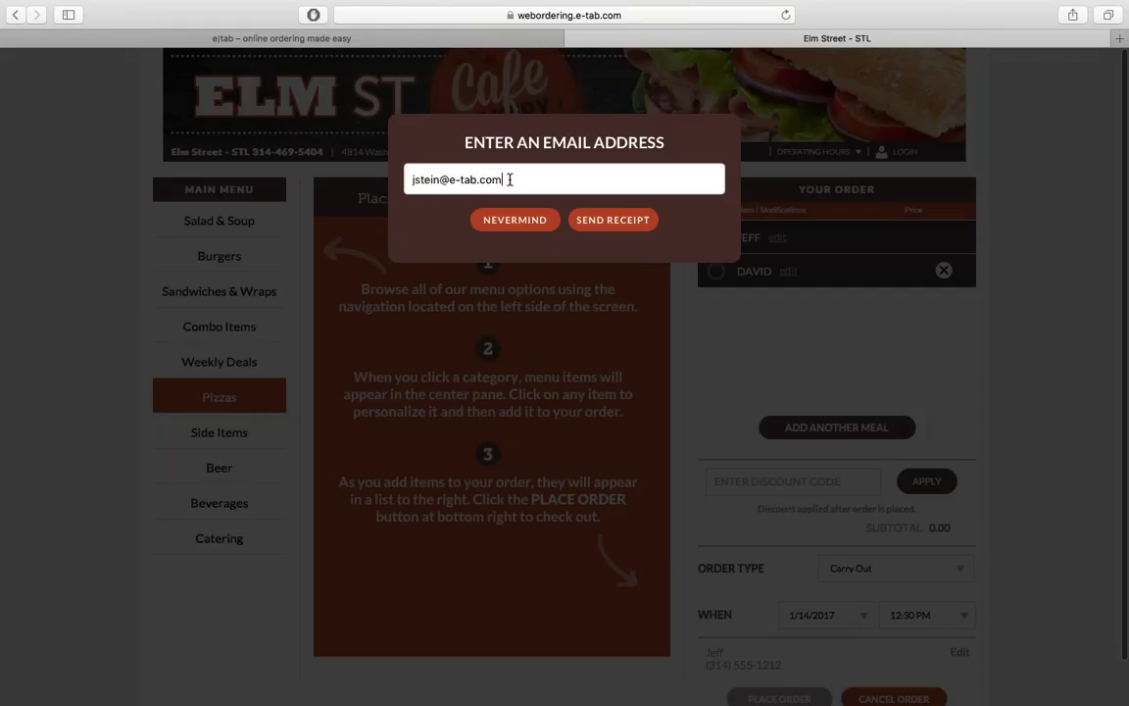
pyautogui.press('Return')
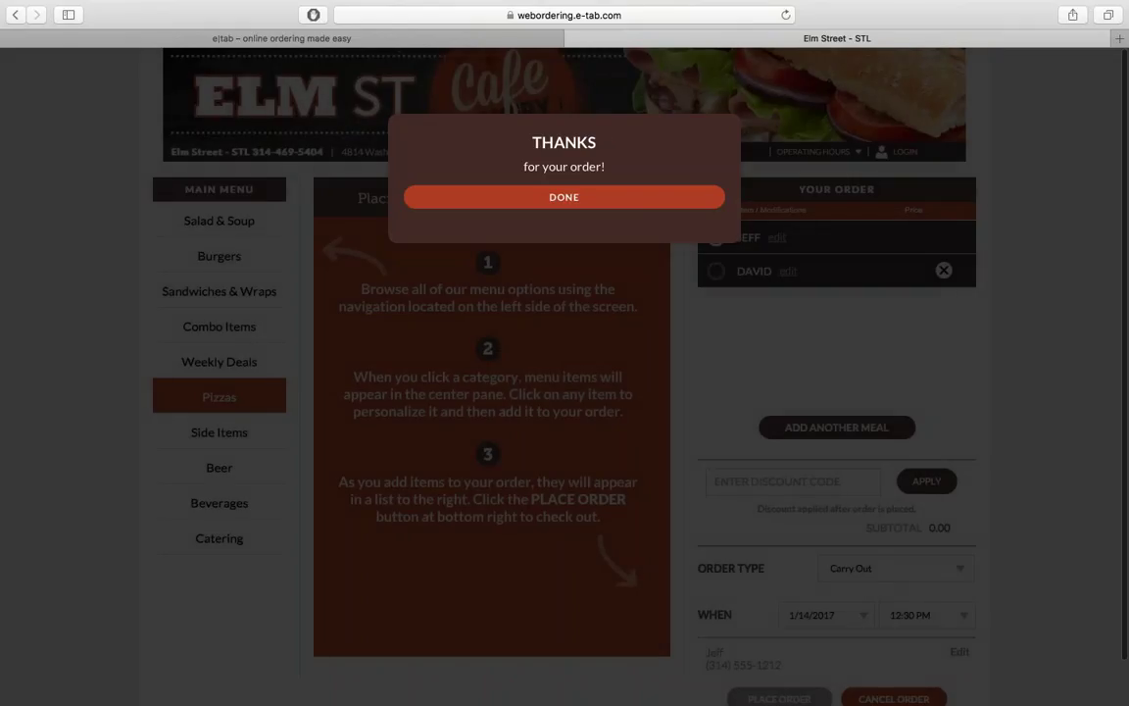
pyautogui.click(573, 200)
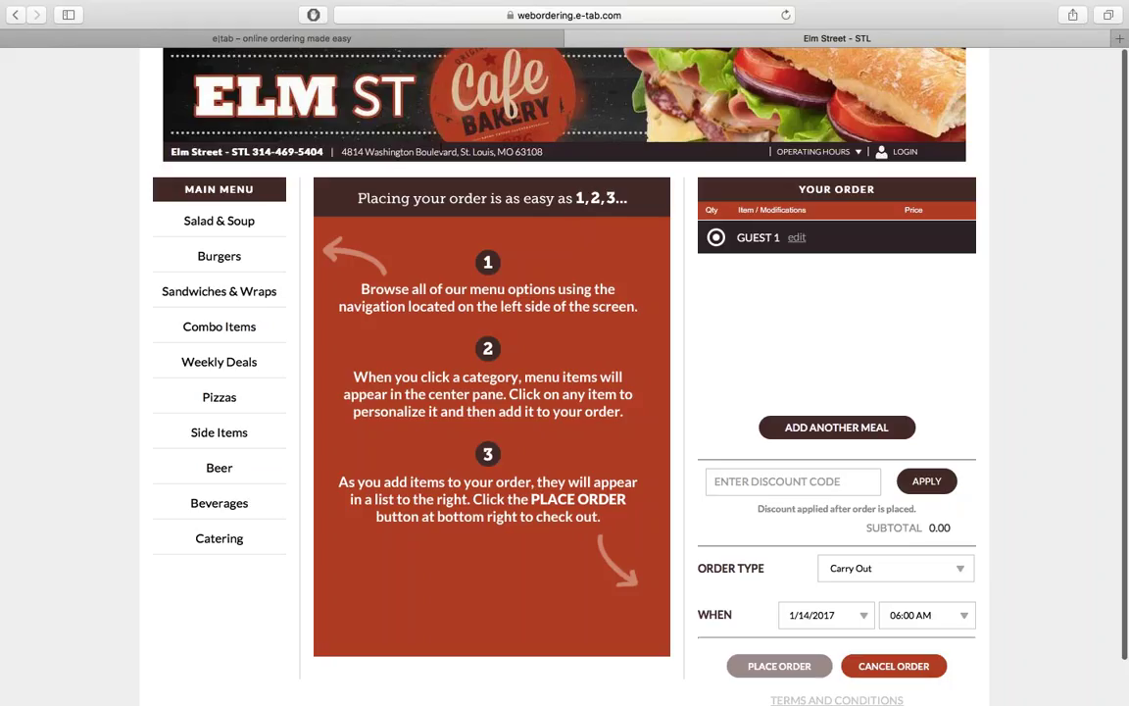
# Step: On the e|tab product website, view Next Day Funding and then the Managing Menus section
pyautogui.click(412, 44)
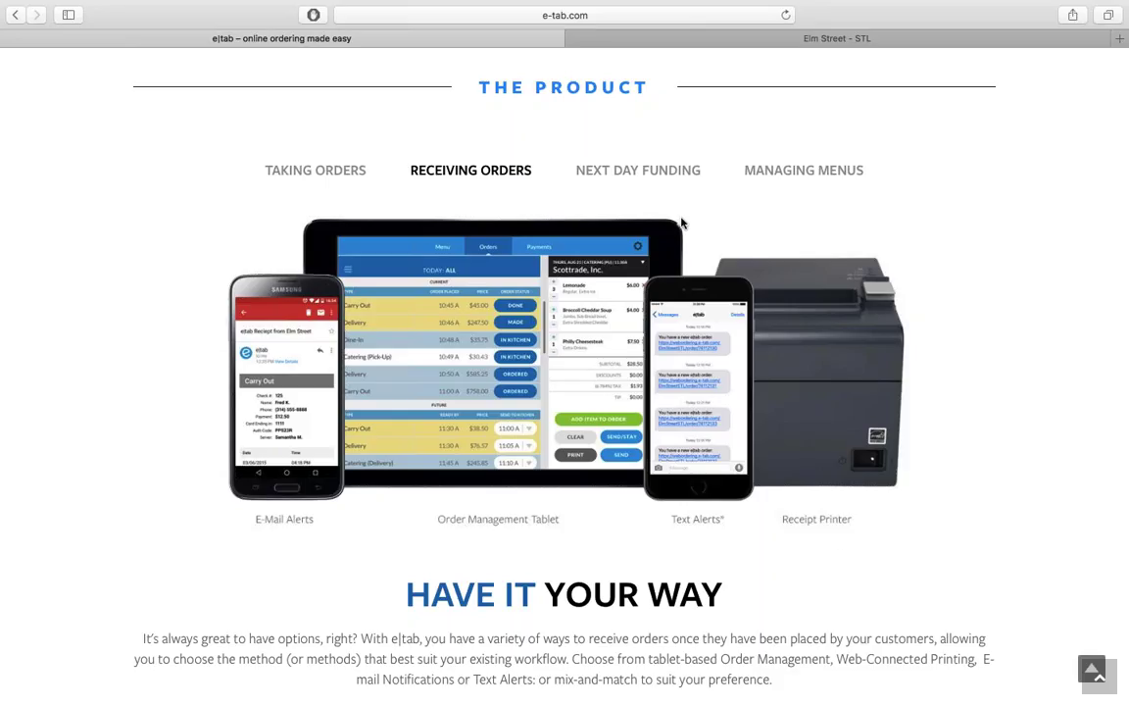
pyautogui.click(656, 173)
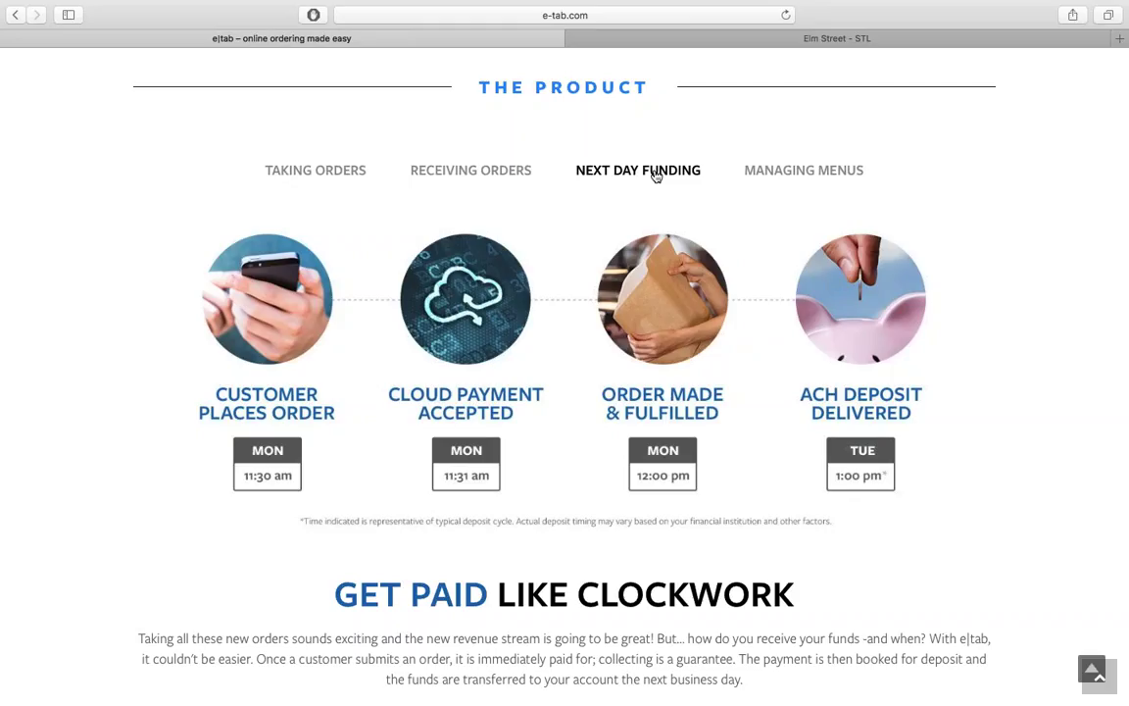
pyautogui.click(812, 177)
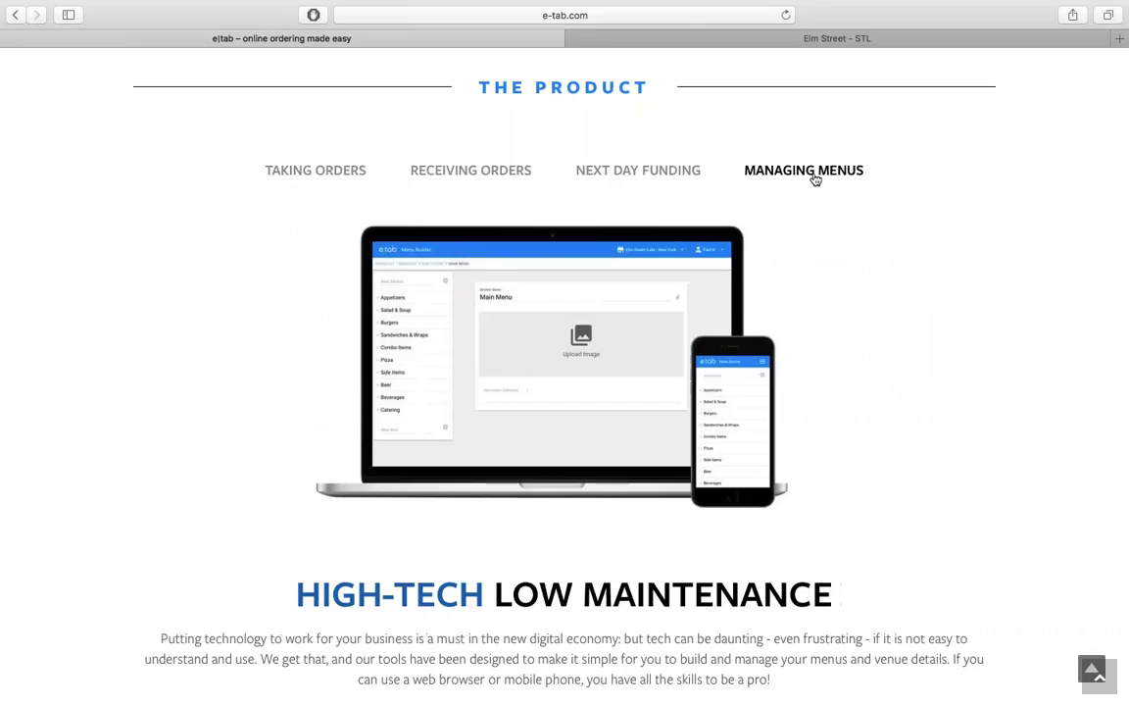